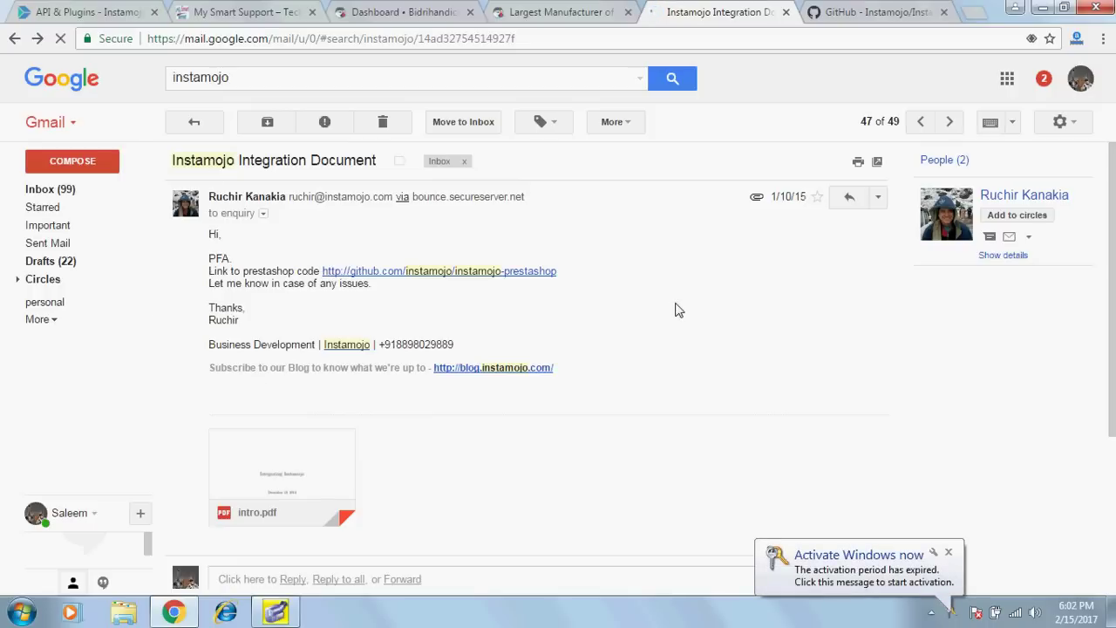
scroll(676, 310, "down", 1)
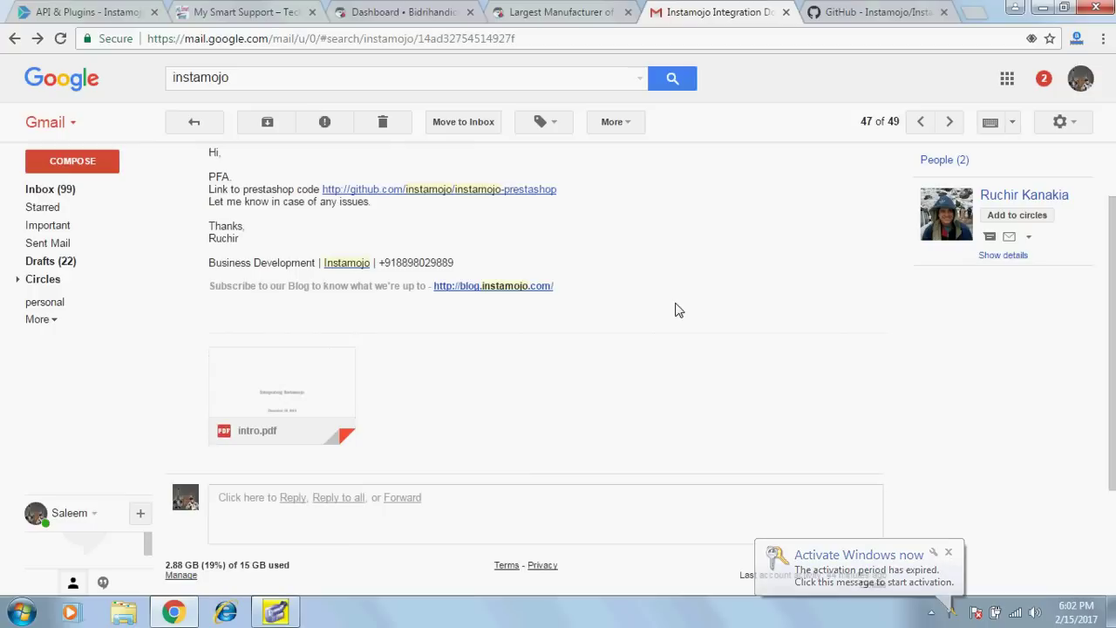
left_click(241, 375)
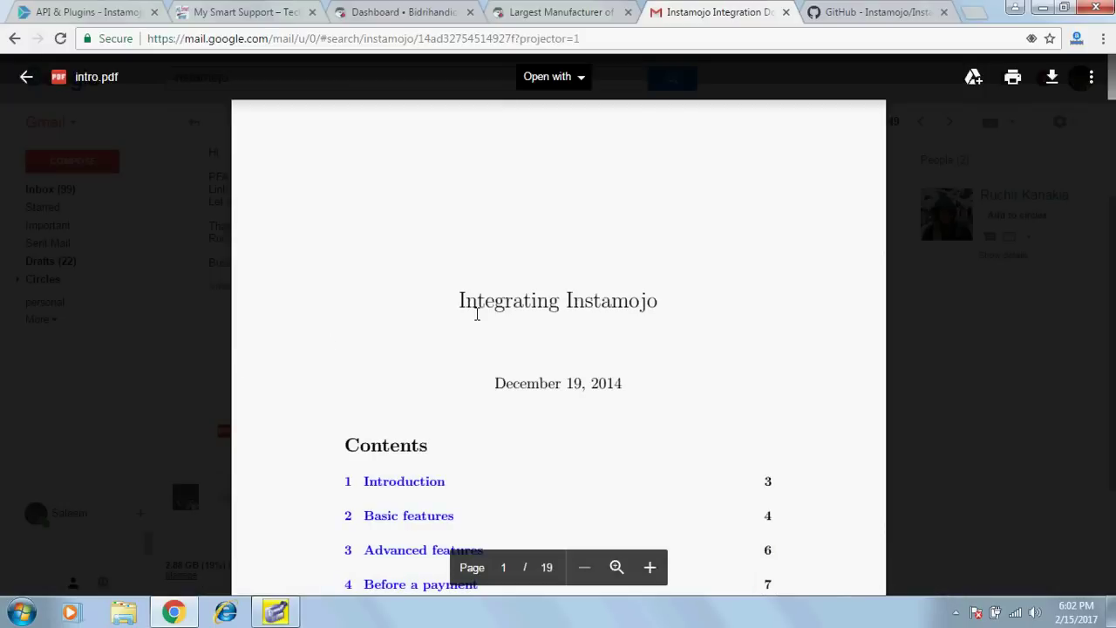
scroll(695, 305, "down", 10)
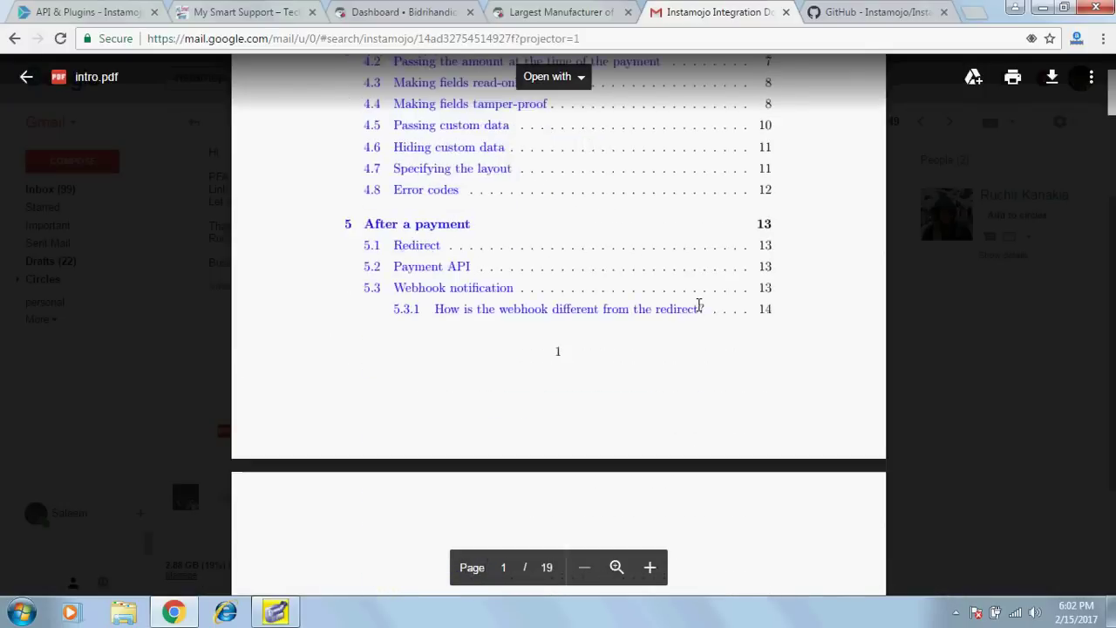
scroll(699, 304, "down", 10)
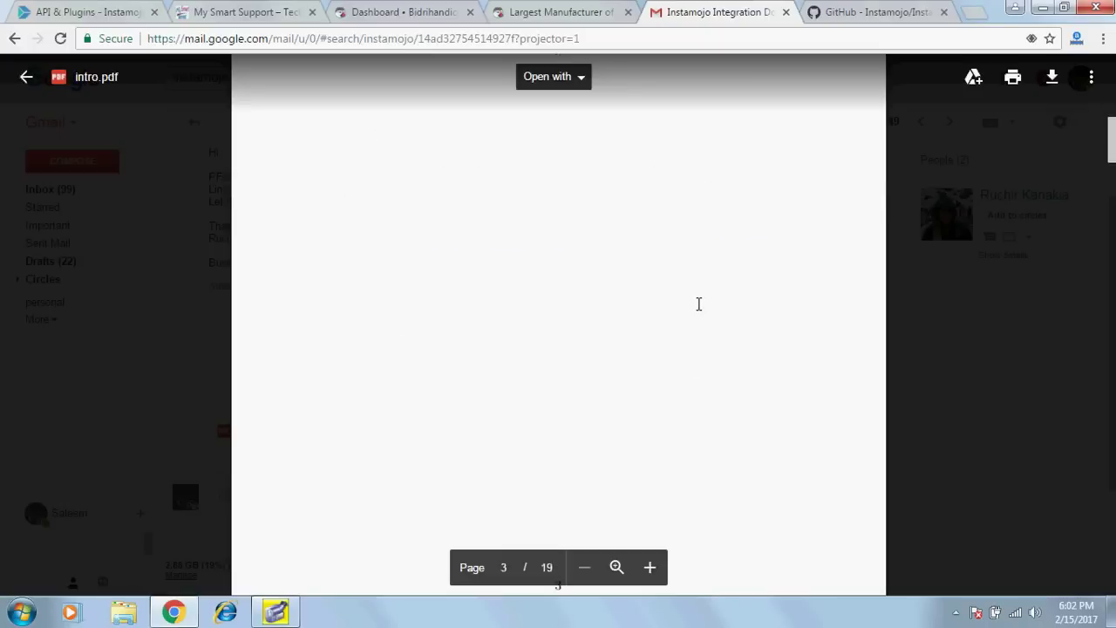
scroll(696, 302, "up", 15)
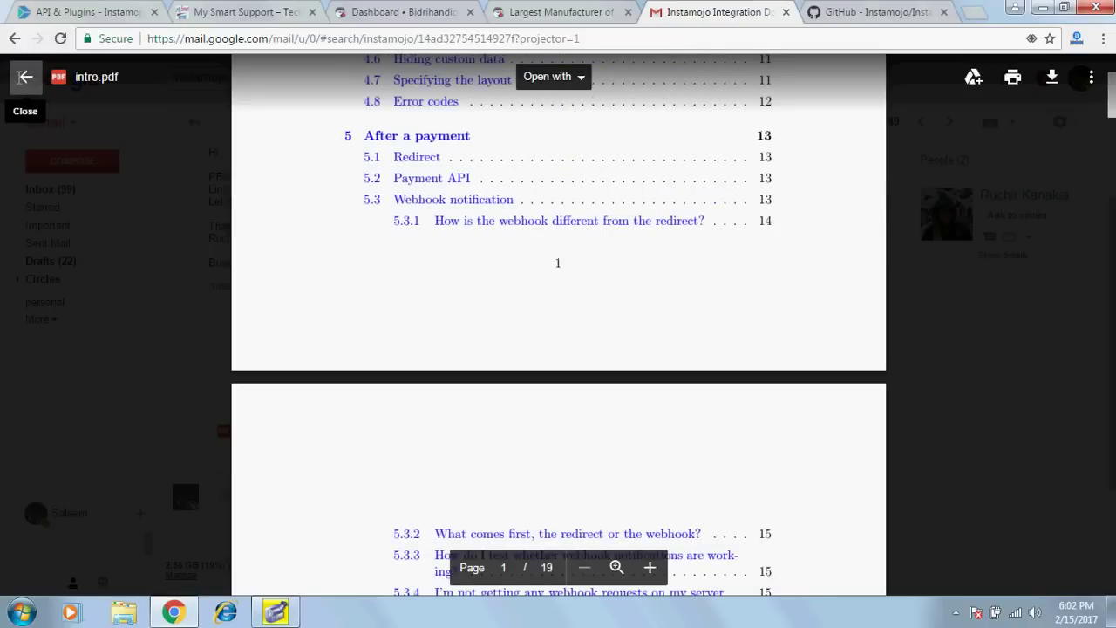
left_click(24, 76)
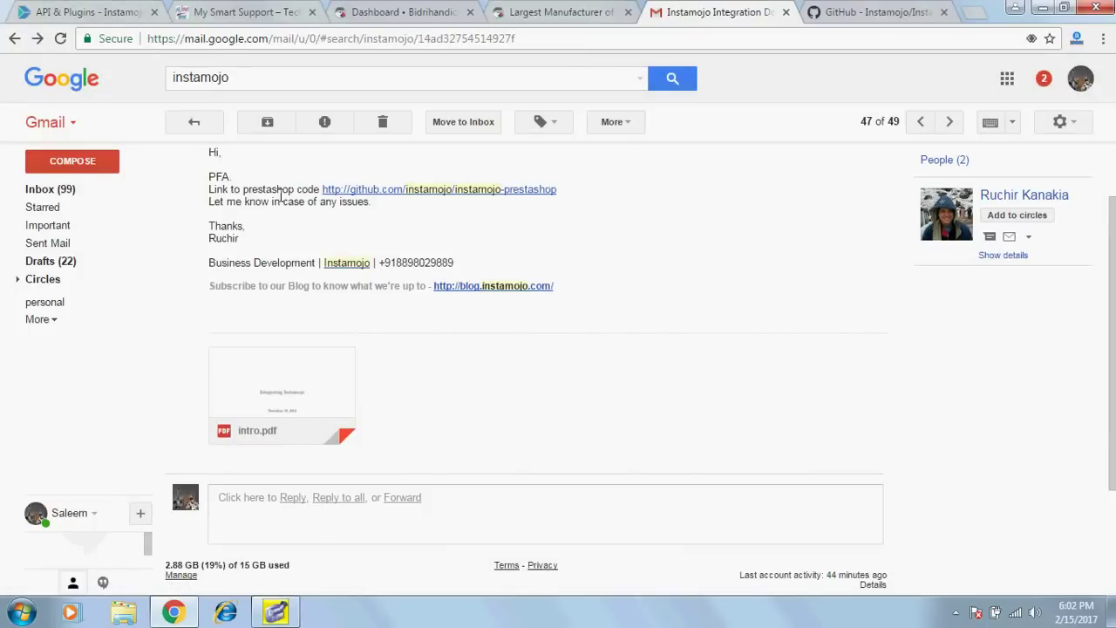
Check the downloaded InstamojoPrestaShop archive on the desktop, then return to the Bidrihandicraft storefront tab.
mouse_move(342, 380)
left_click(878, 9)
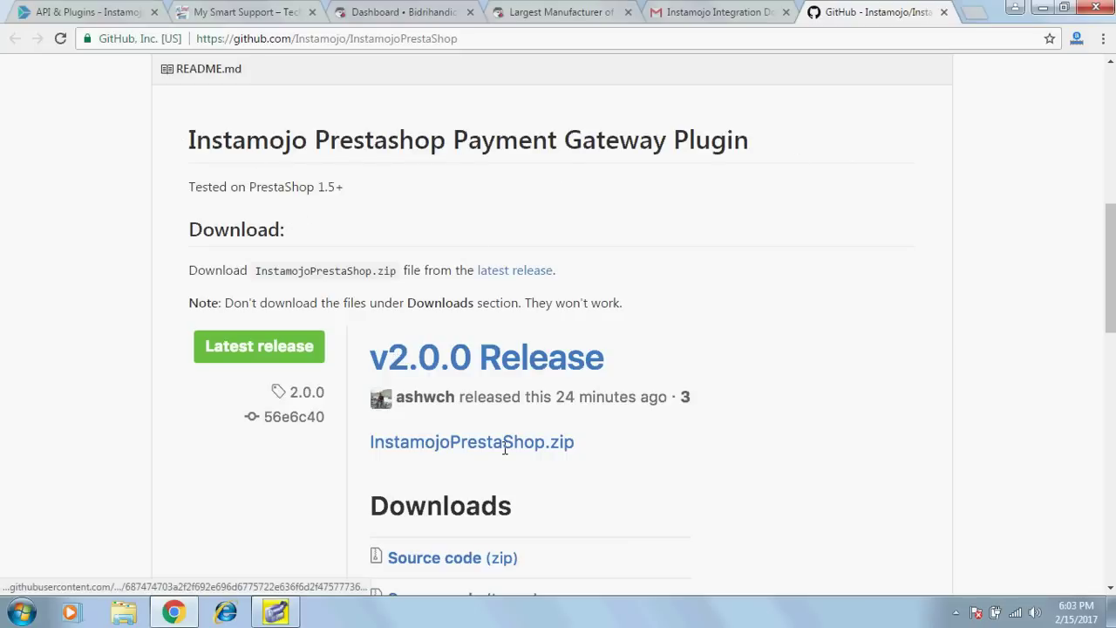
left_click(1042, 8)
left_click(521, 204)
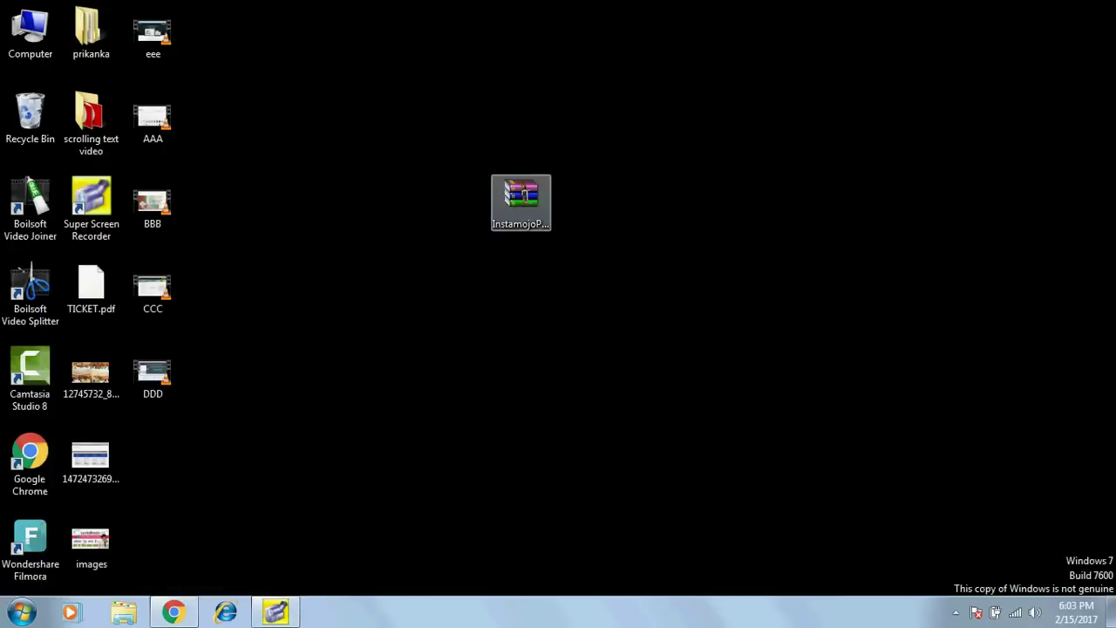
left_click(182, 614)
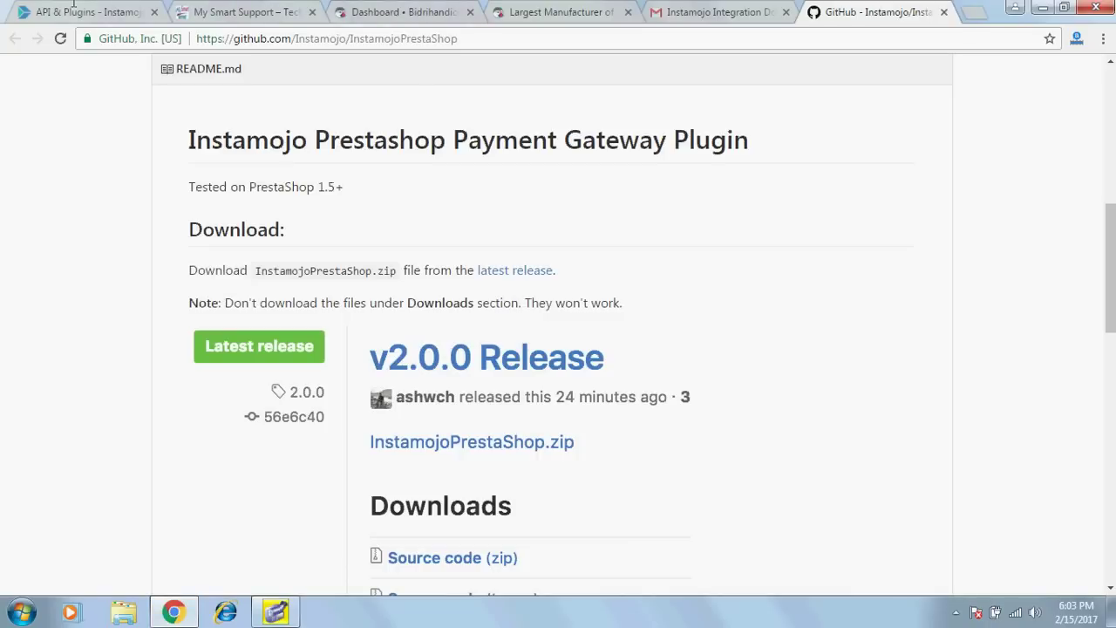
left_click(72, 5)
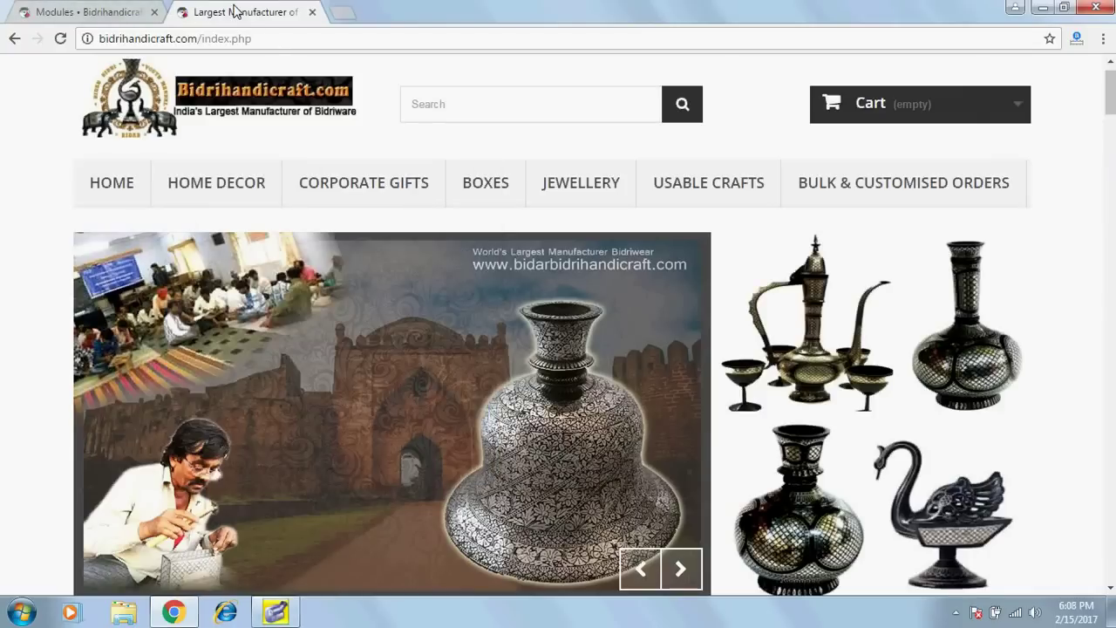
Upload InstamojoPrestaShop.zip as a new module from the PrestaShop Modules page.
left_click(93, 11)
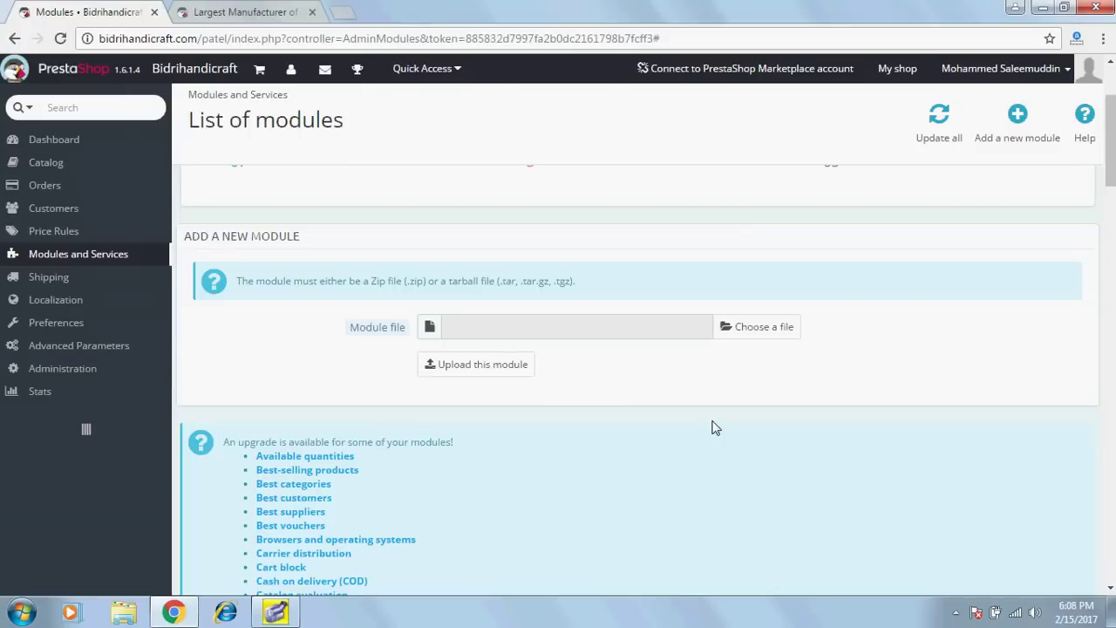
left_click(747, 345)
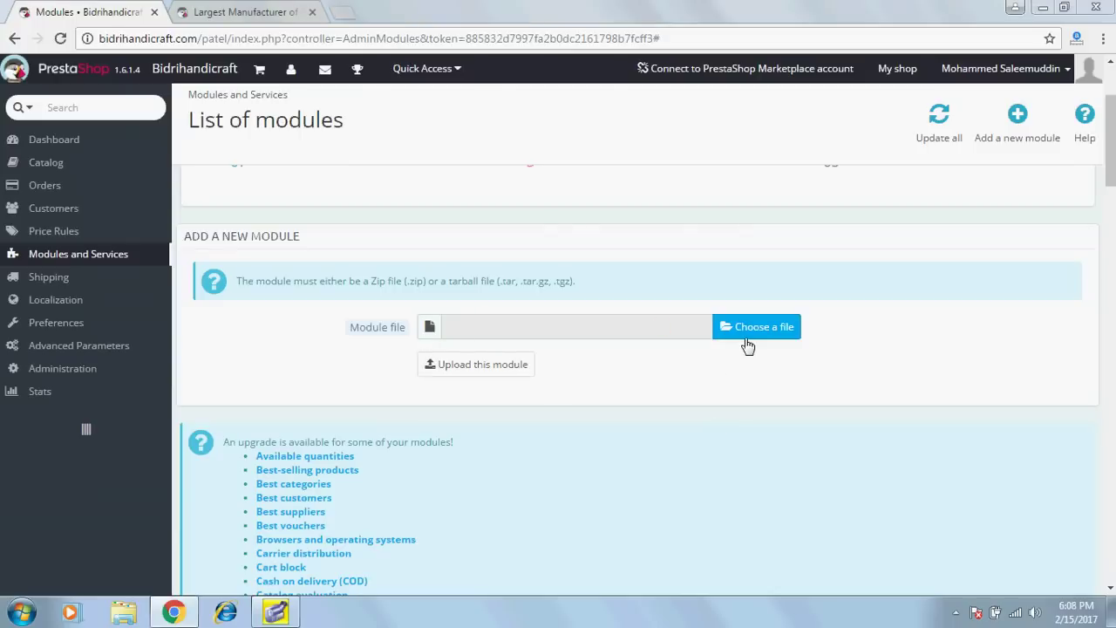
left_click_drag(529, 286, 506, 468)
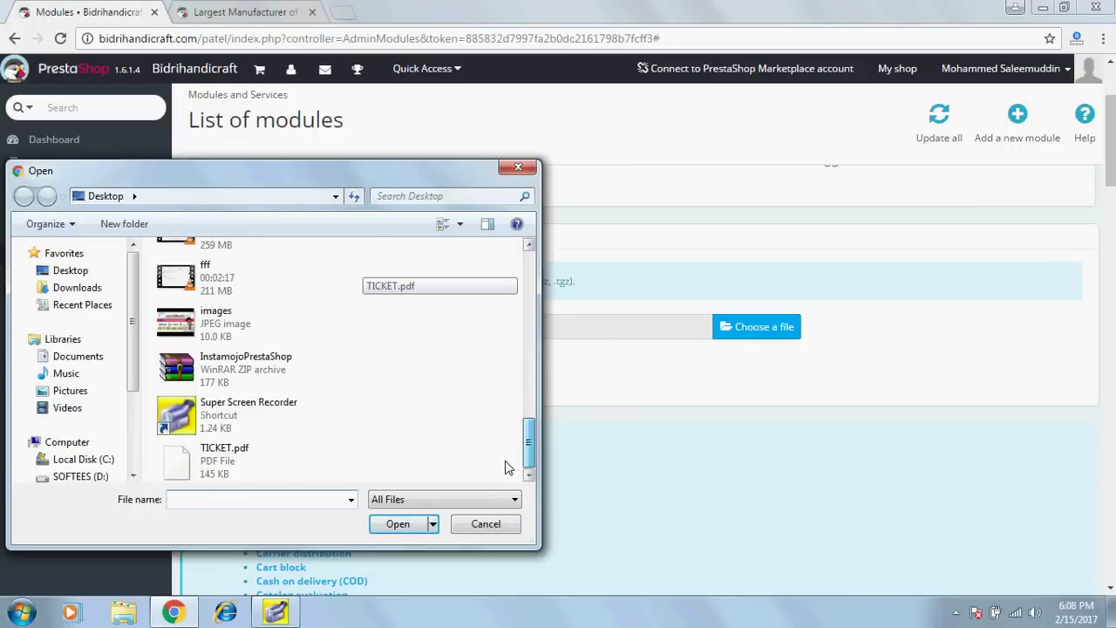
double_click(429, 374)
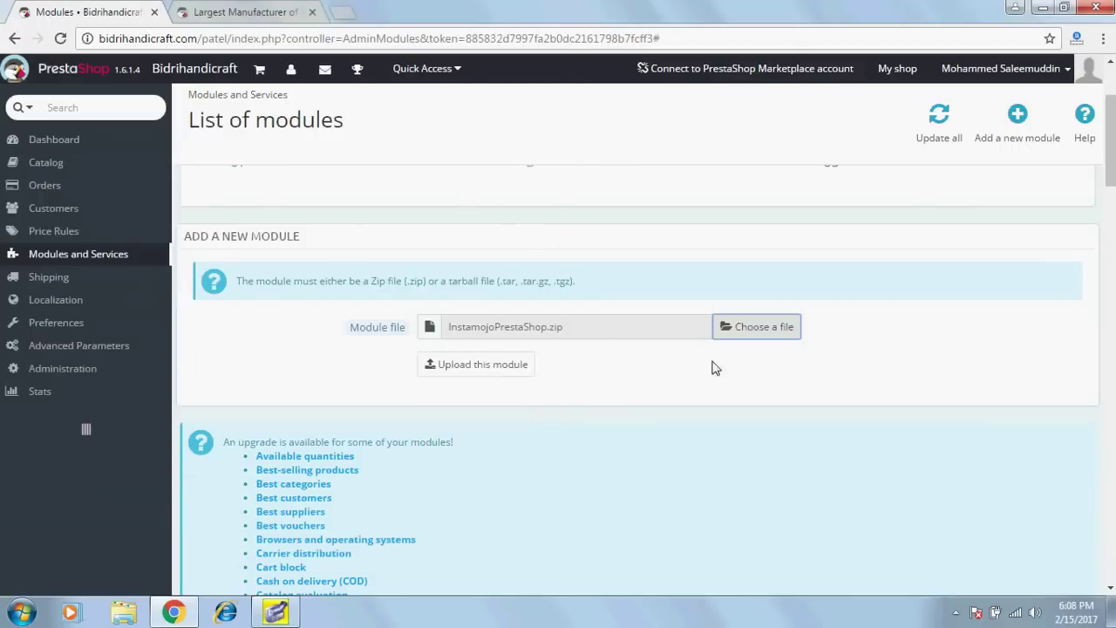
left_click(486, 375)
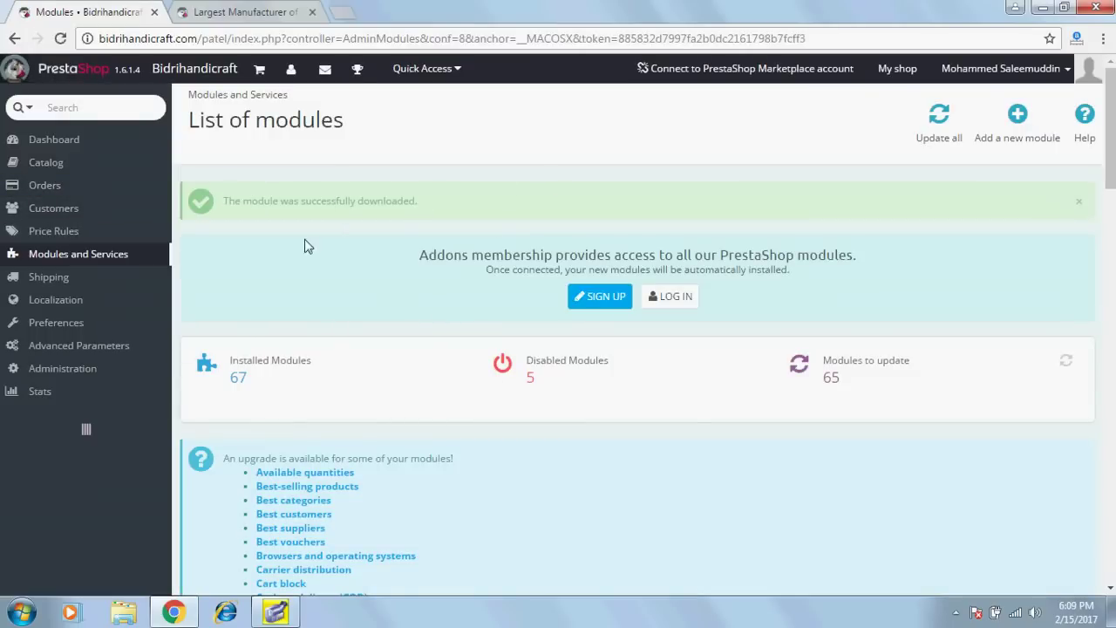
Reload the module list and filter it to Payments and Gateways.
mouse_move(117, 262)
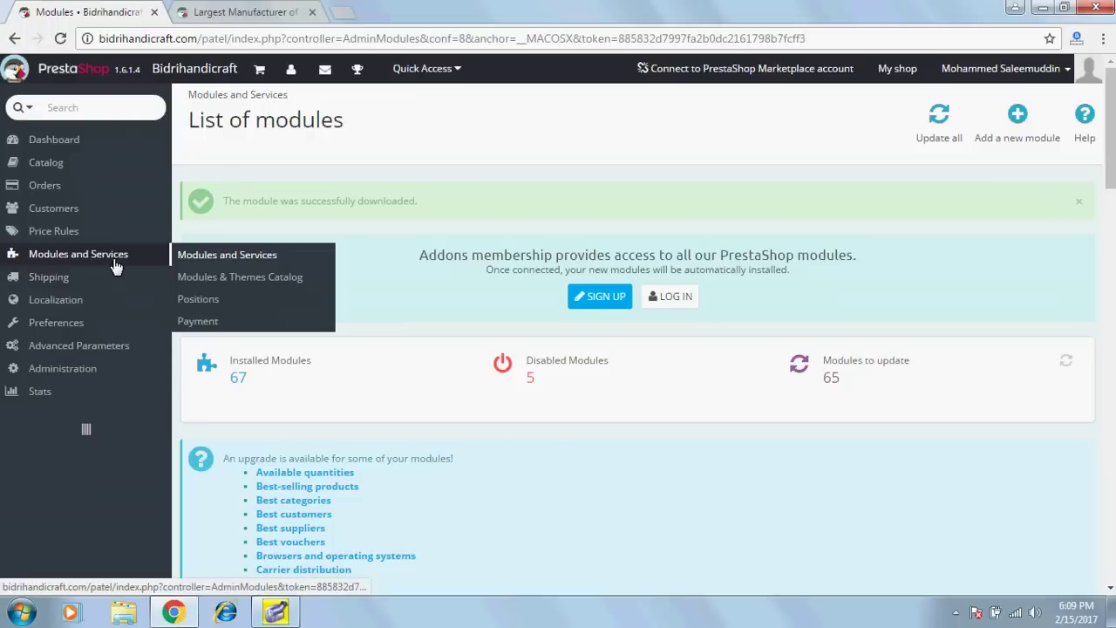
left_click(196, 257)
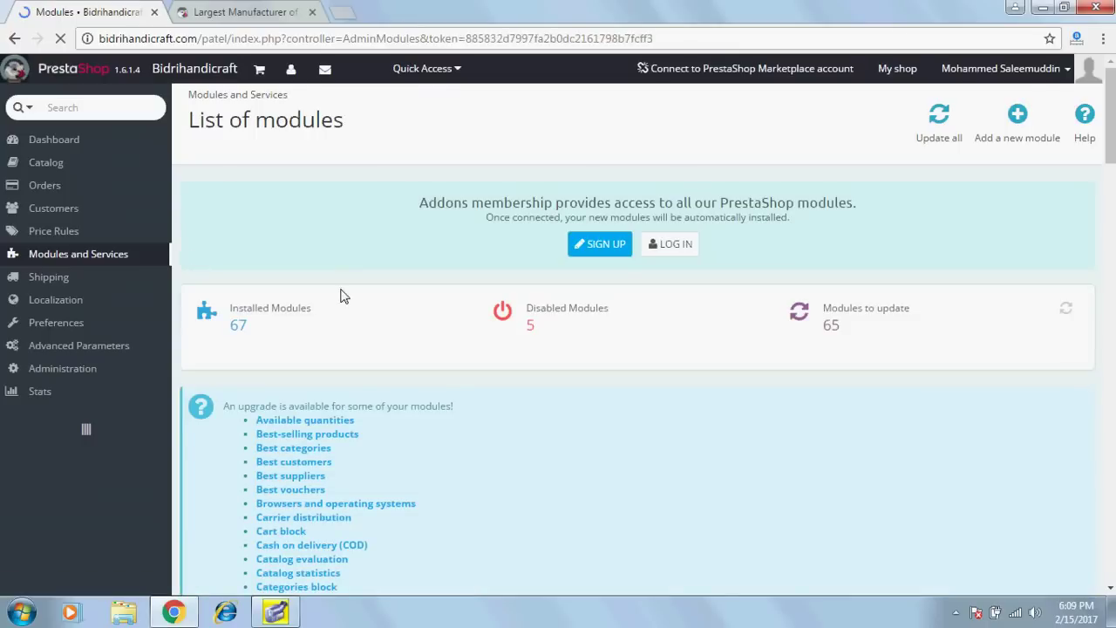
scroll(1033, 351, "down", 12)
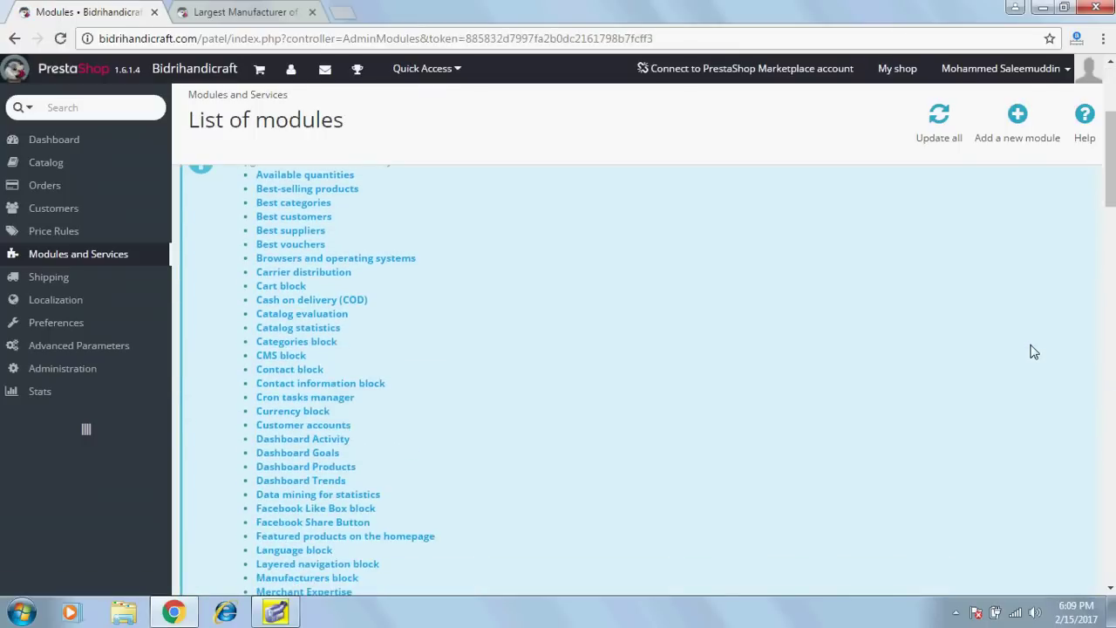
scroll(1034, 352, "down", 4)
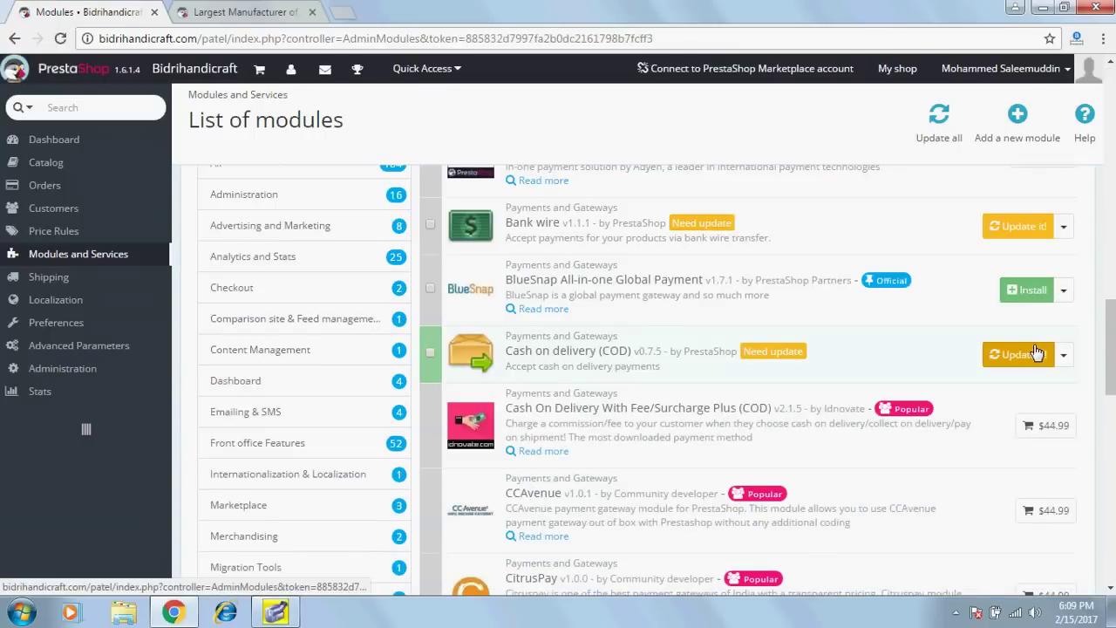
scroll(234, 480, "down", 2)
left_click(264, 469)
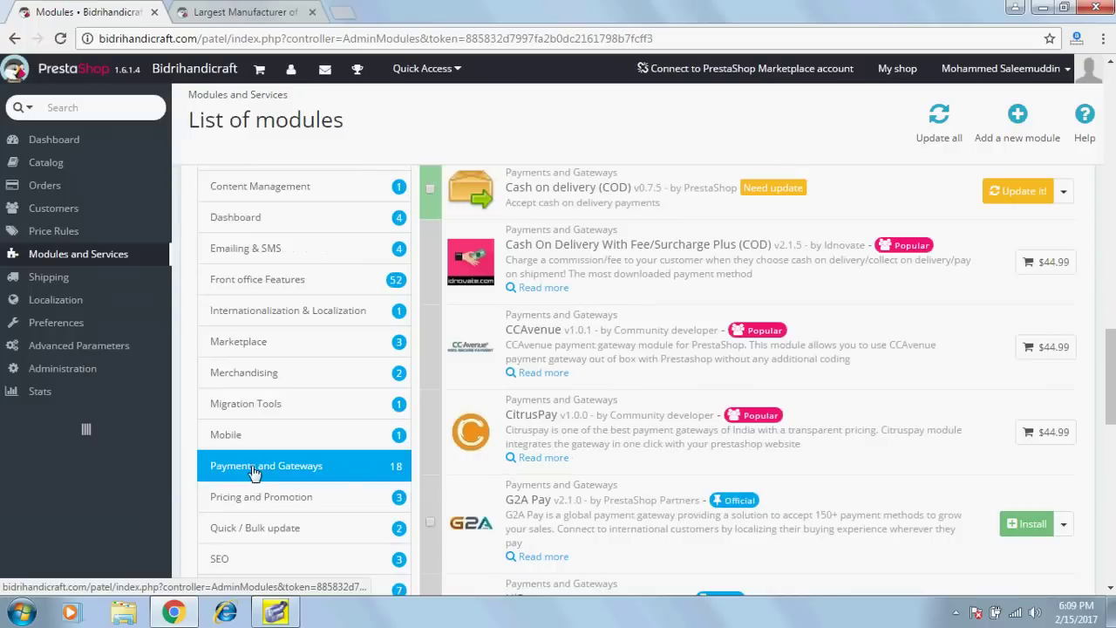
Install the Instamojo module, proceeding past the unverified-module warning.
scroll(653, 418, "down", 2)
scroll(654, 439, "down", 3)
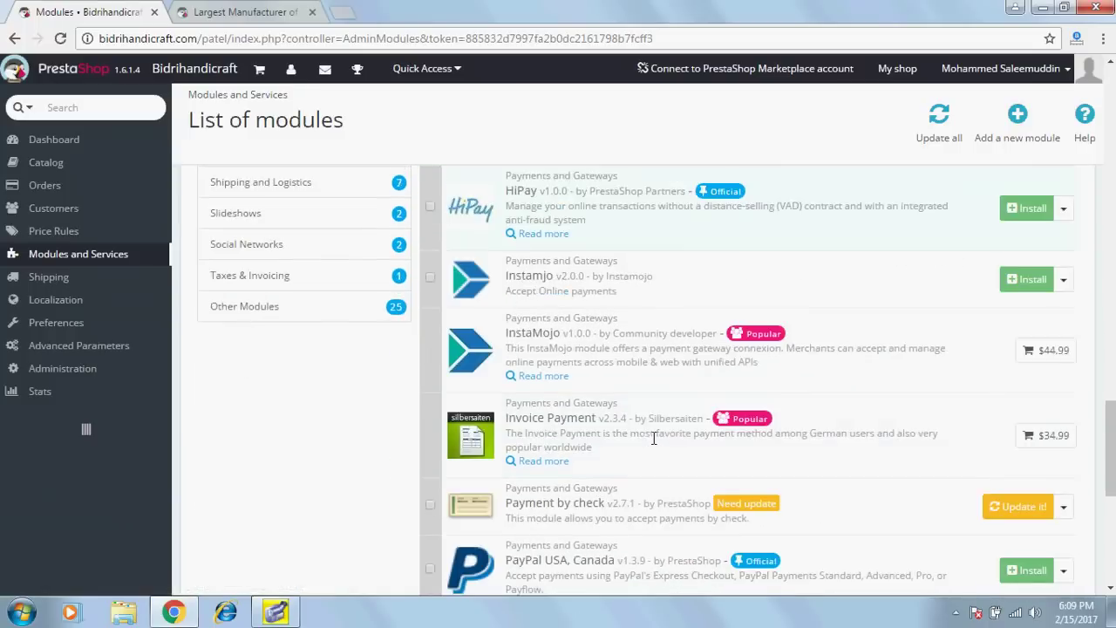
left_click(1034, 279)
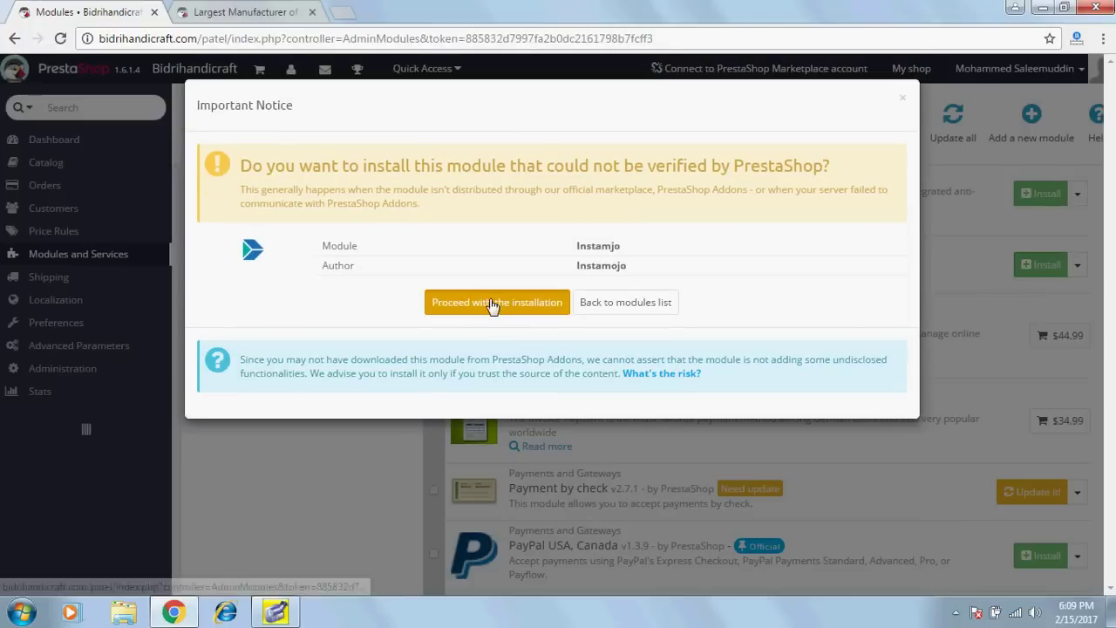
left_click(493, 302)
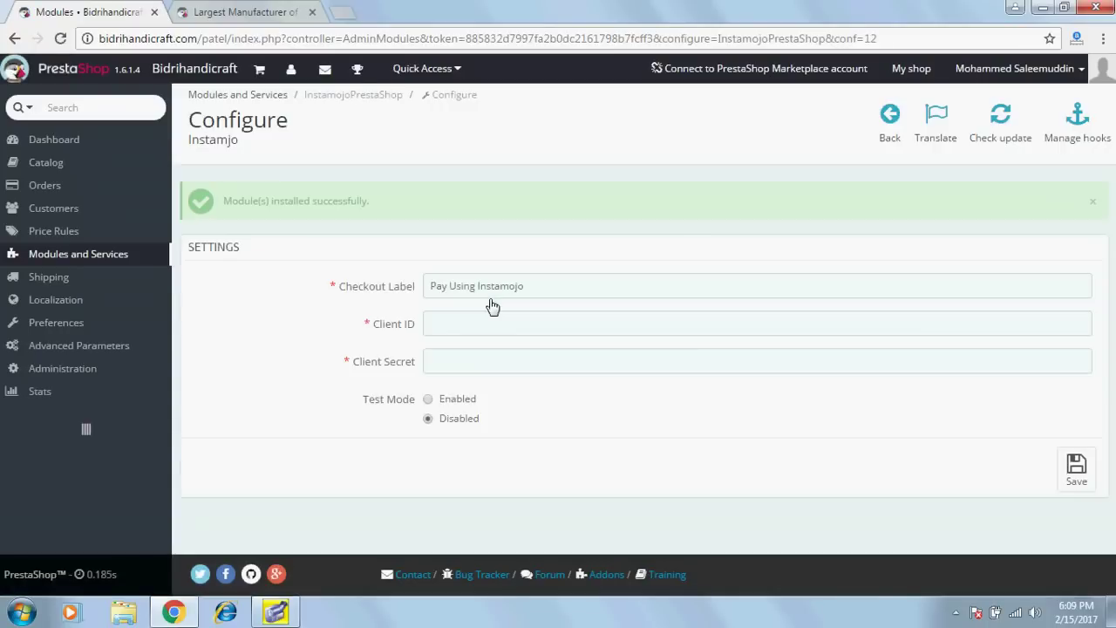
Change the Checkout Label to 'Pay Using Debit / Credit Card /Net Banking' using the autofill suggestion.
left_click(572, 287)
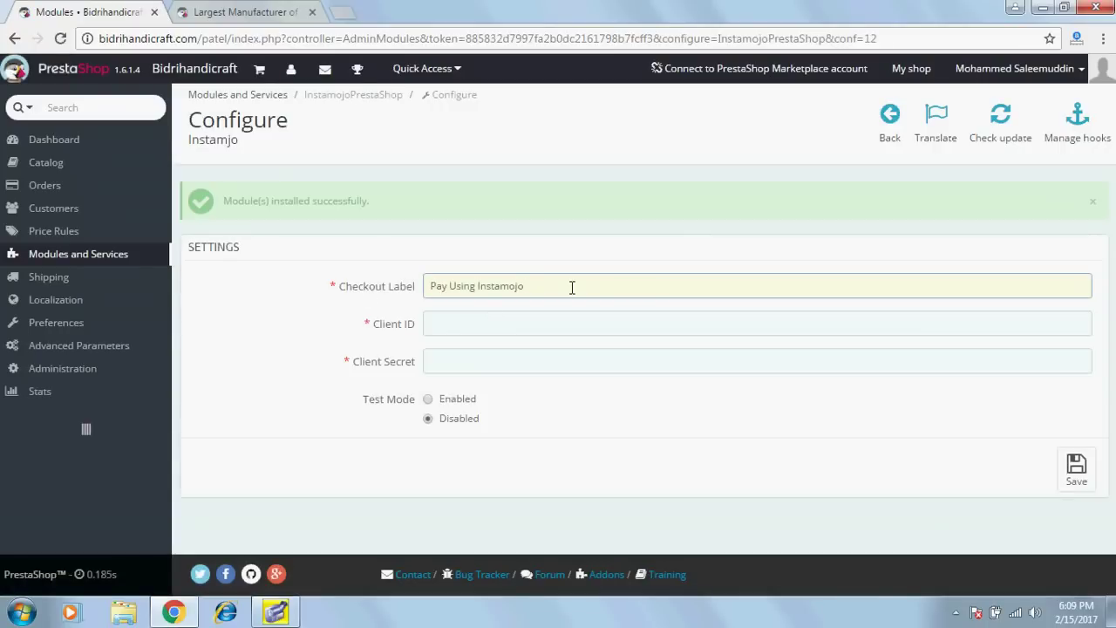
key("BackSpace")
key("BackSpace")
key("BackSpace")
key("BackSpace")
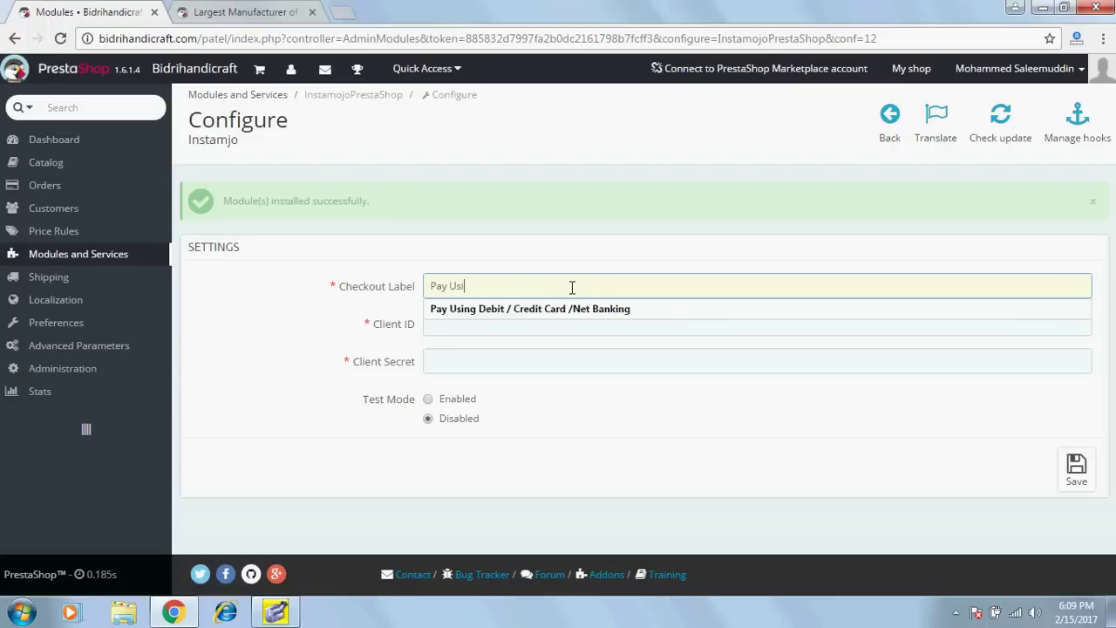
key("BackSpace")
key("BackSpace")
key("BackSpace")
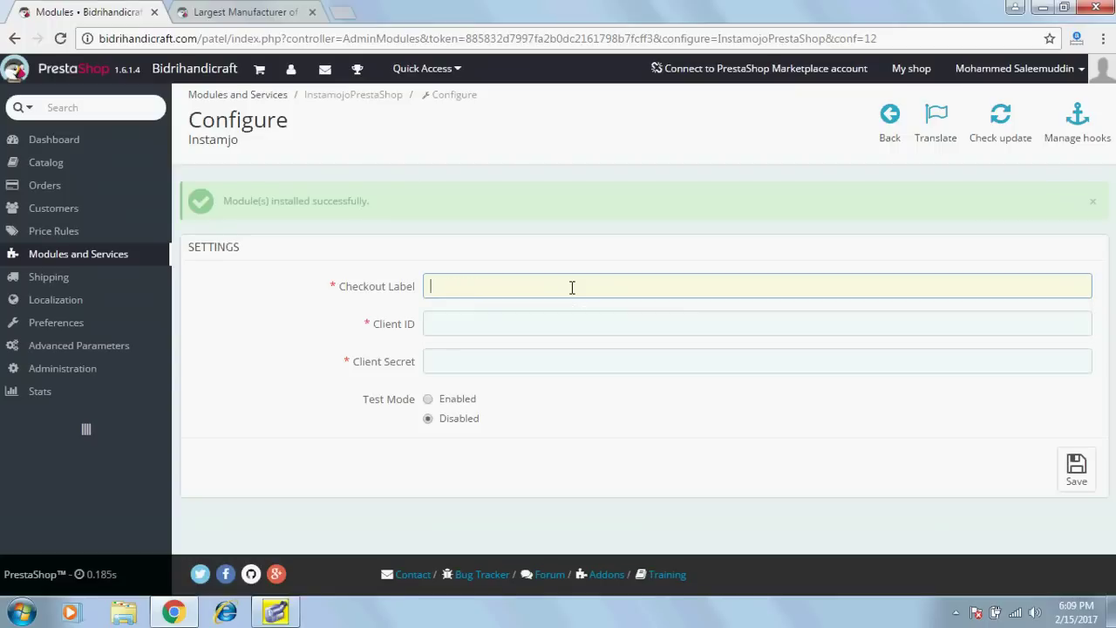
type("P")
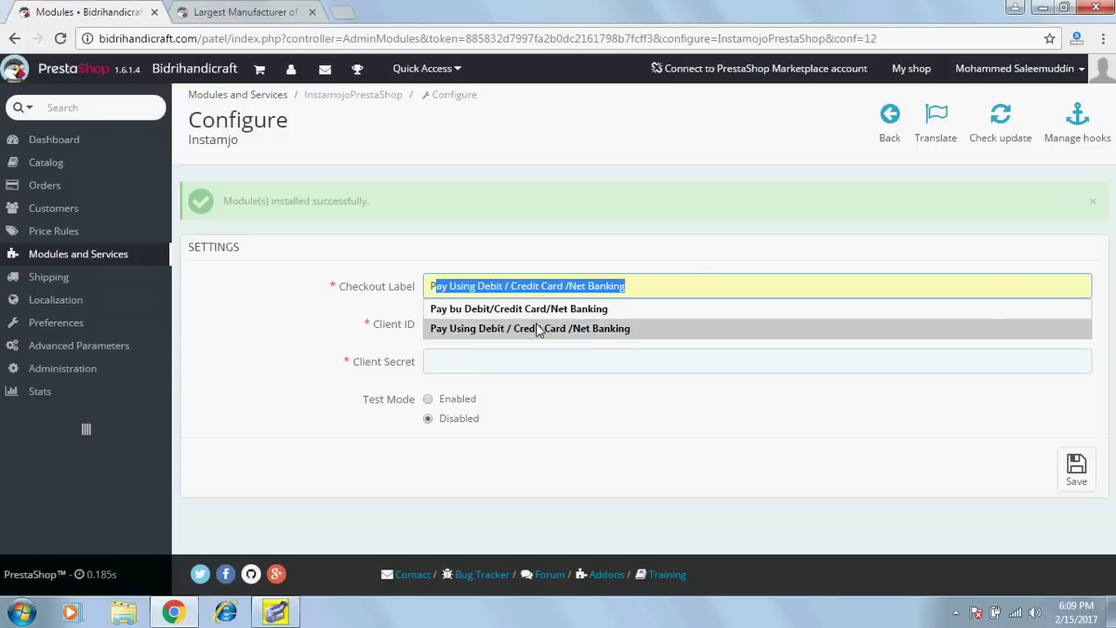
left_click(538, 328)
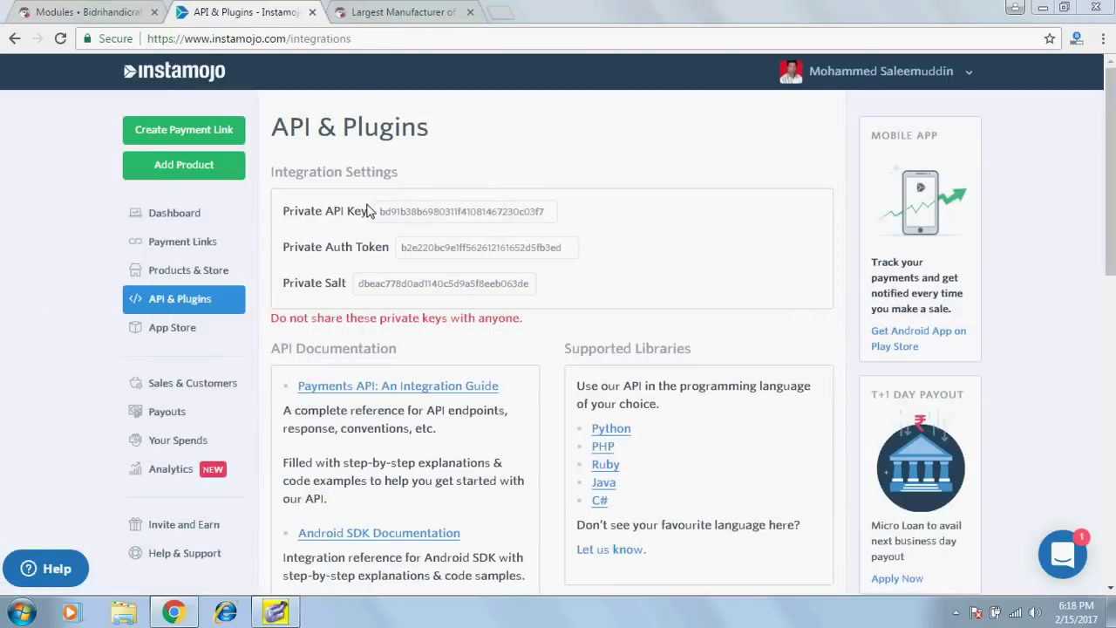
Fill the Instamojo Client ID and Client Secret from autofill, set Test Mode to Disabled, and save.
left_click(122, 14)
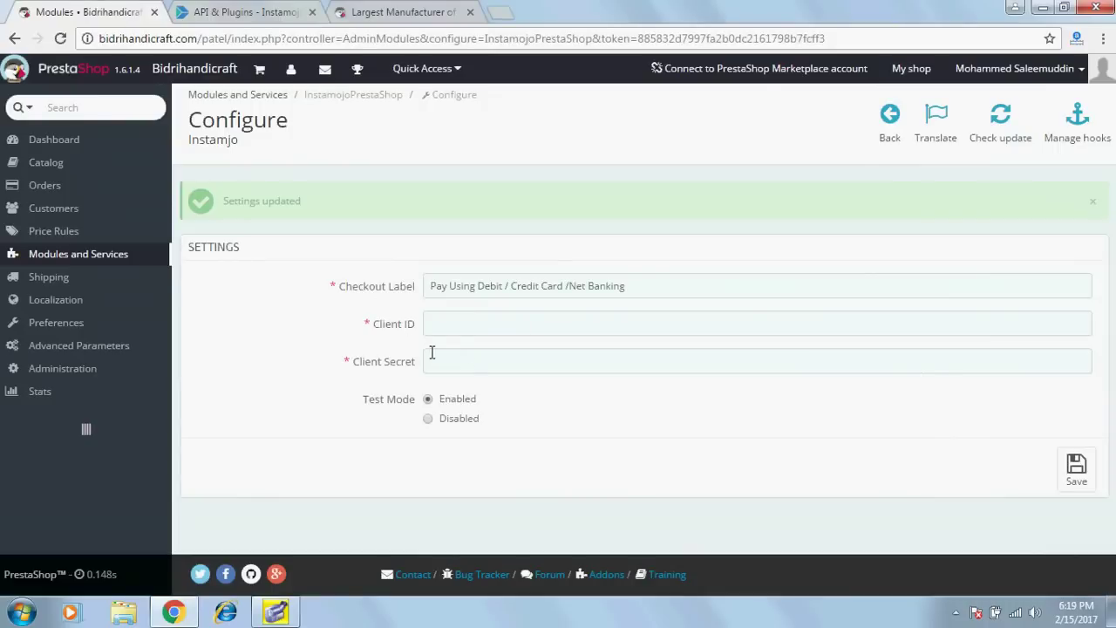
left_click(458, 326)
left_click(462, 349)
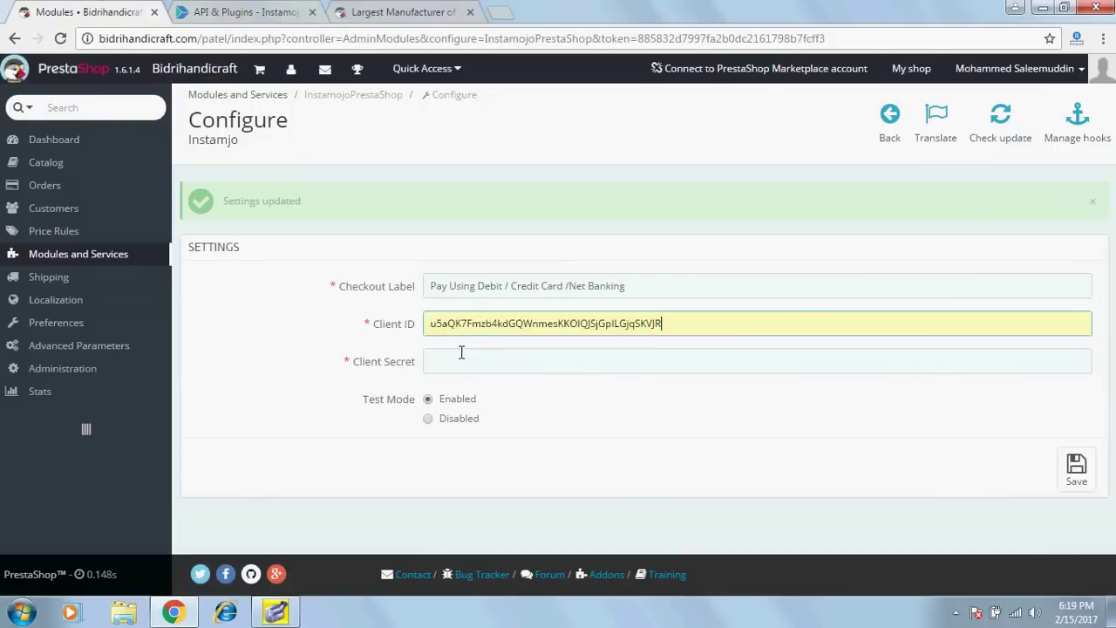
left_click(455, 362)
left_click(454, 383)
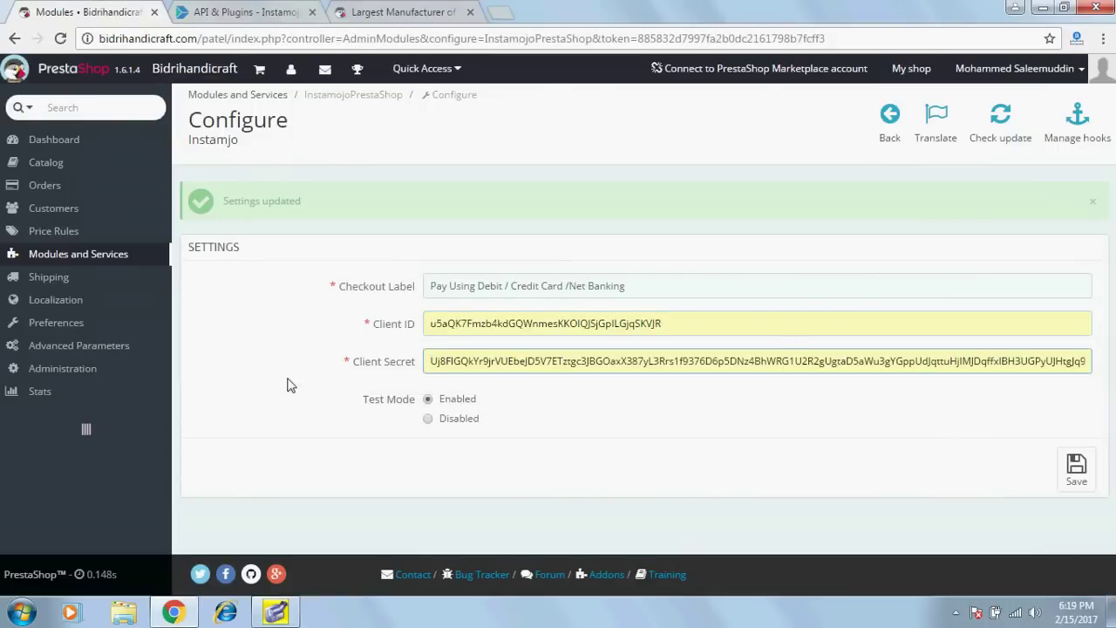
left_click(429, 419)
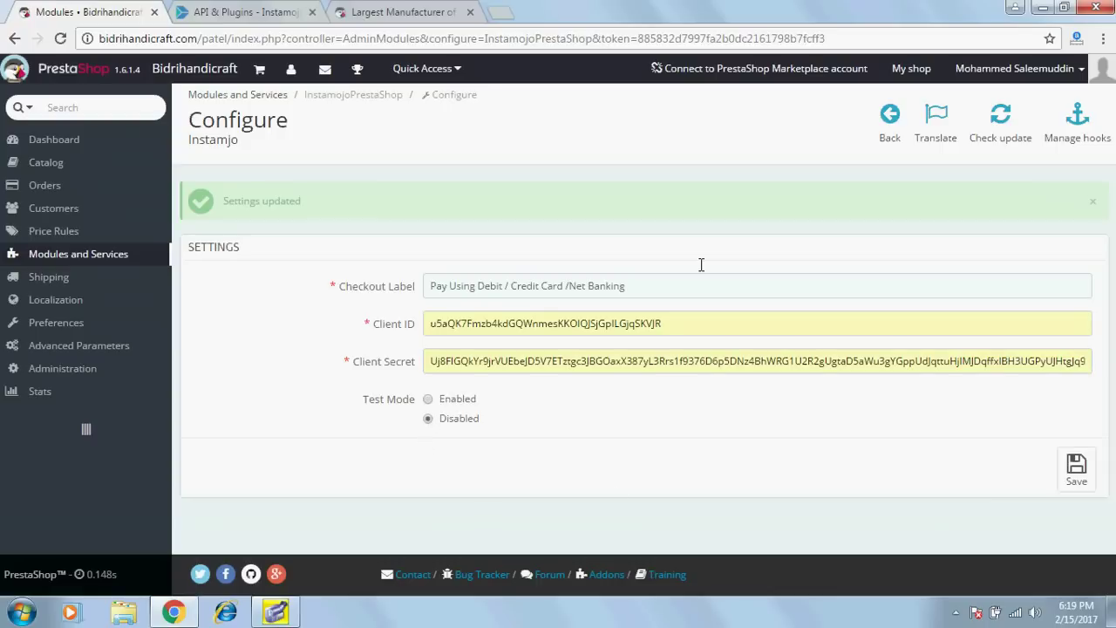
left_click(1077, 469)
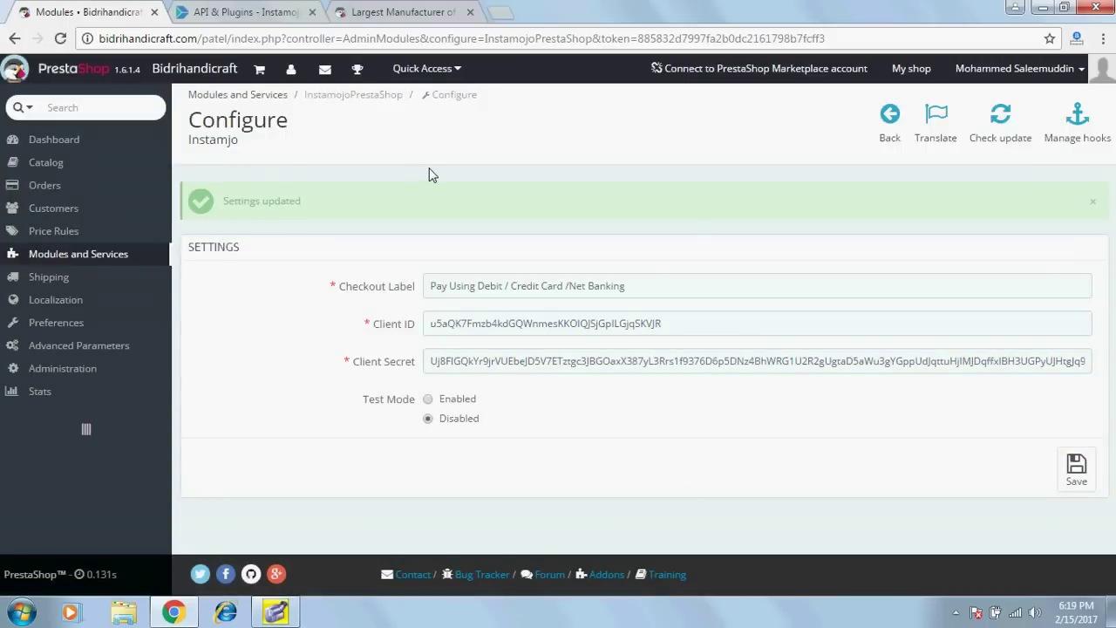
left_click(364, 19)
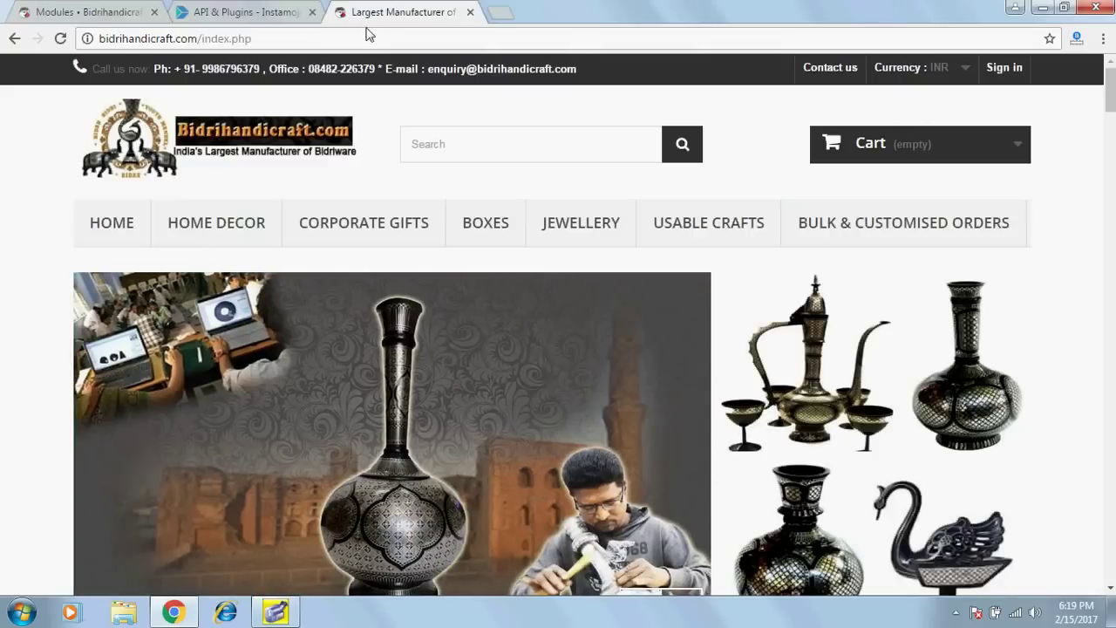
Add Duck 228 to the cart on the storefront and proceed to checkout.
scroll(741, 364, "down", 5)
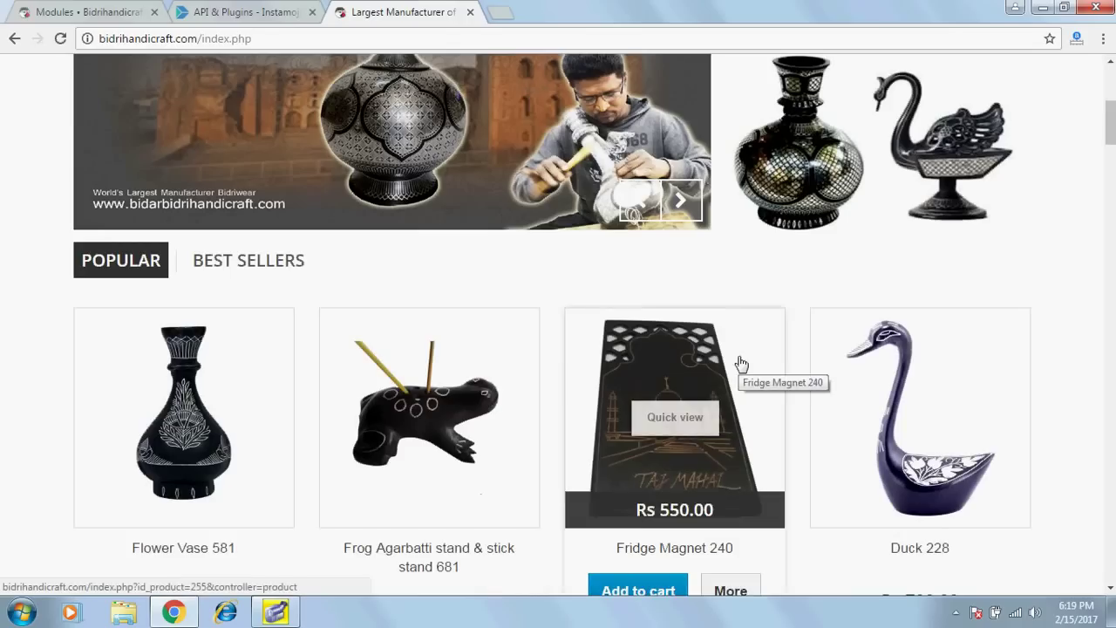
scroll(739, 367, "down", 2)
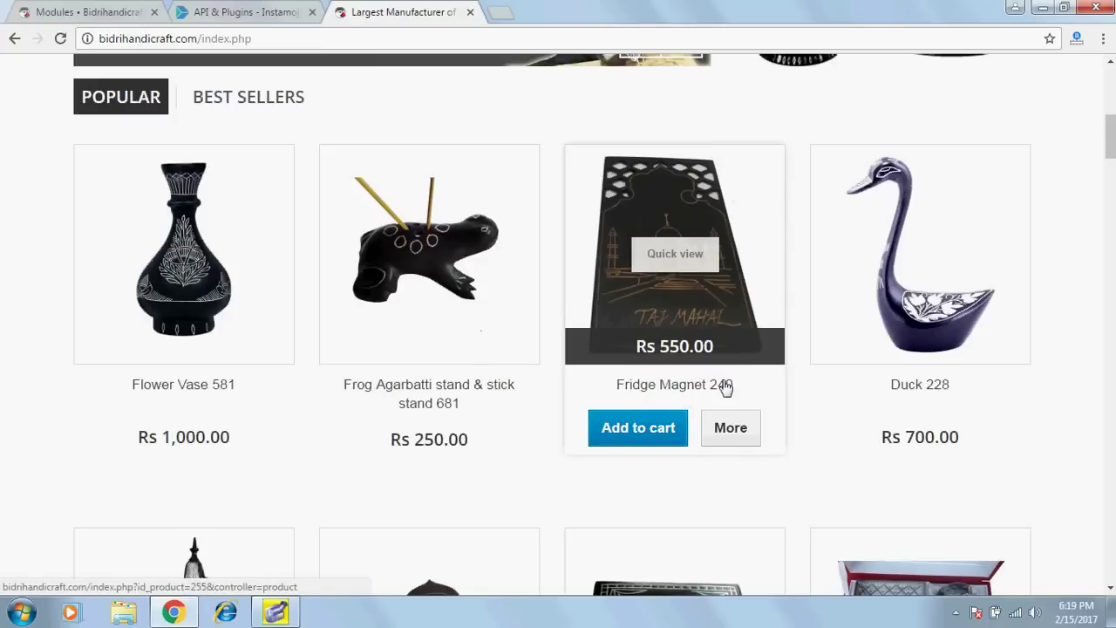
left_click(887, 312)
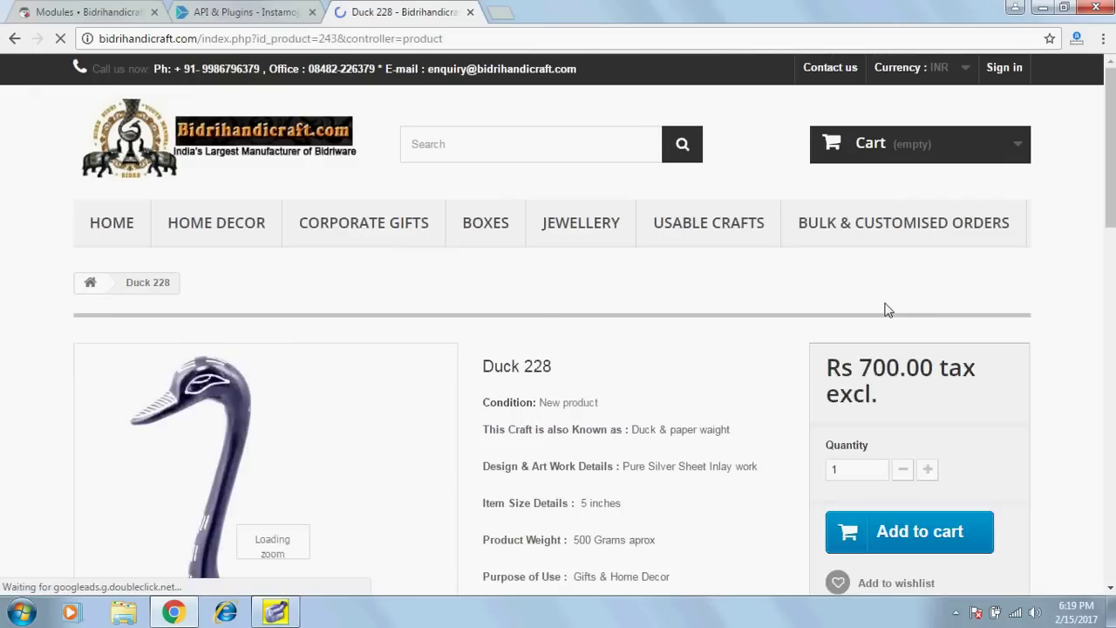
scroll(890, 323, "down", 2)
left_click(912, 367)
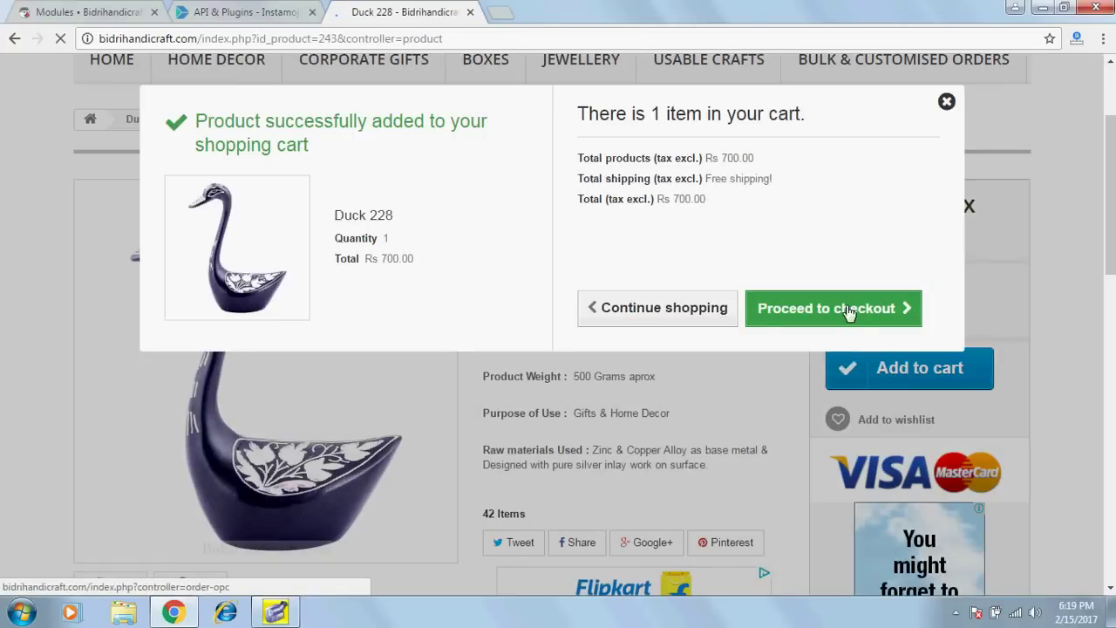
left_click(816, 309)
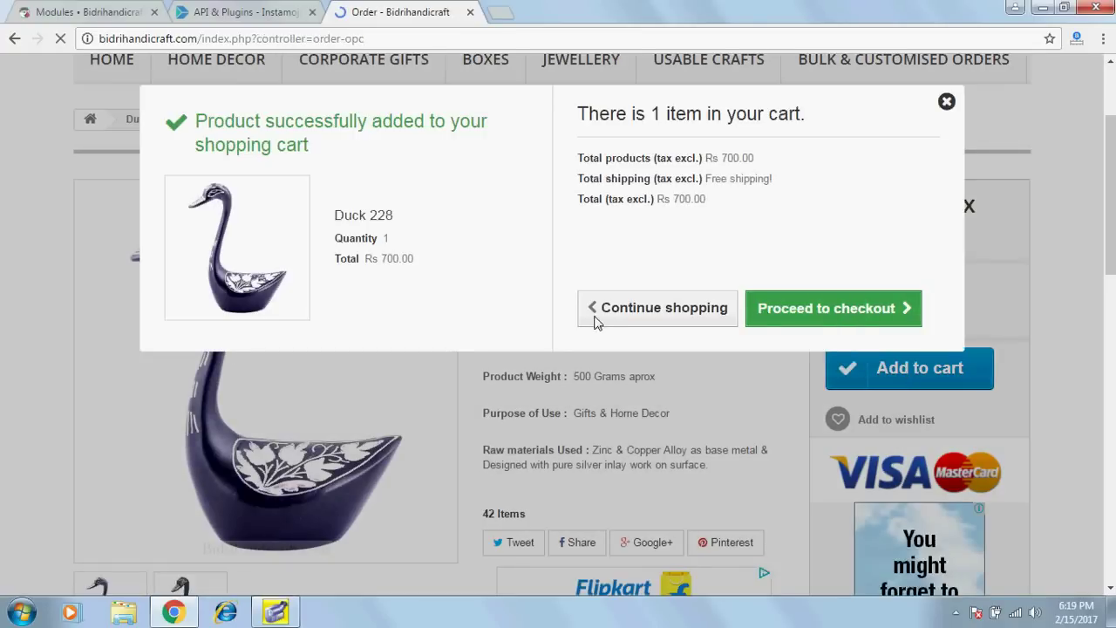
Choose Pay using Instamojo as the payment method and confirm the Rs 700 order.
scroll(597, 322, "down", 3)
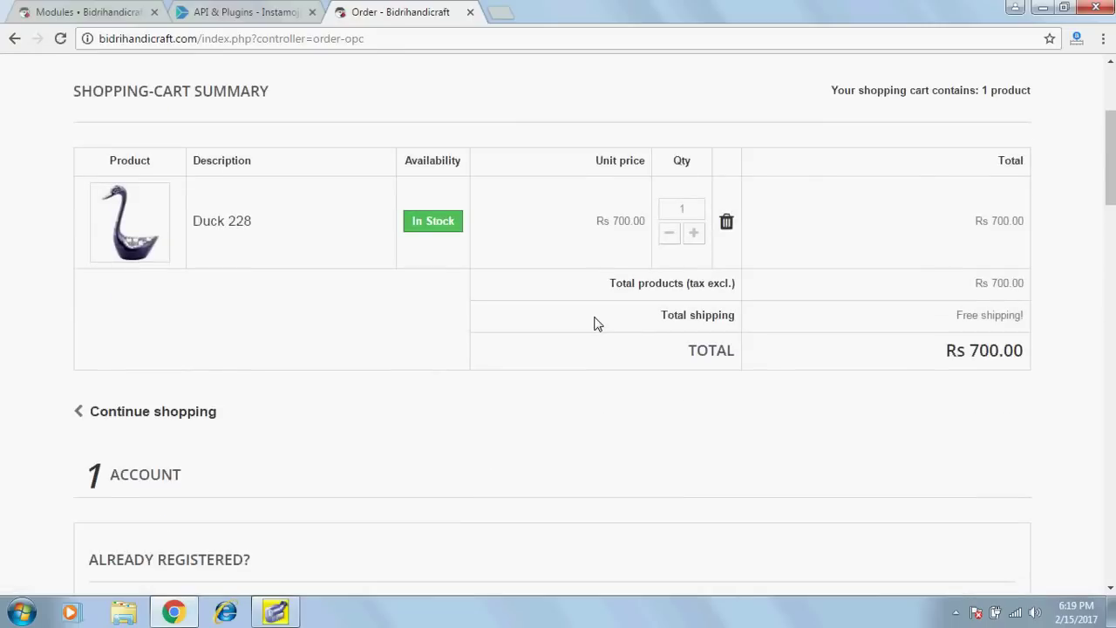
scroll(596, 322, "down", 12)
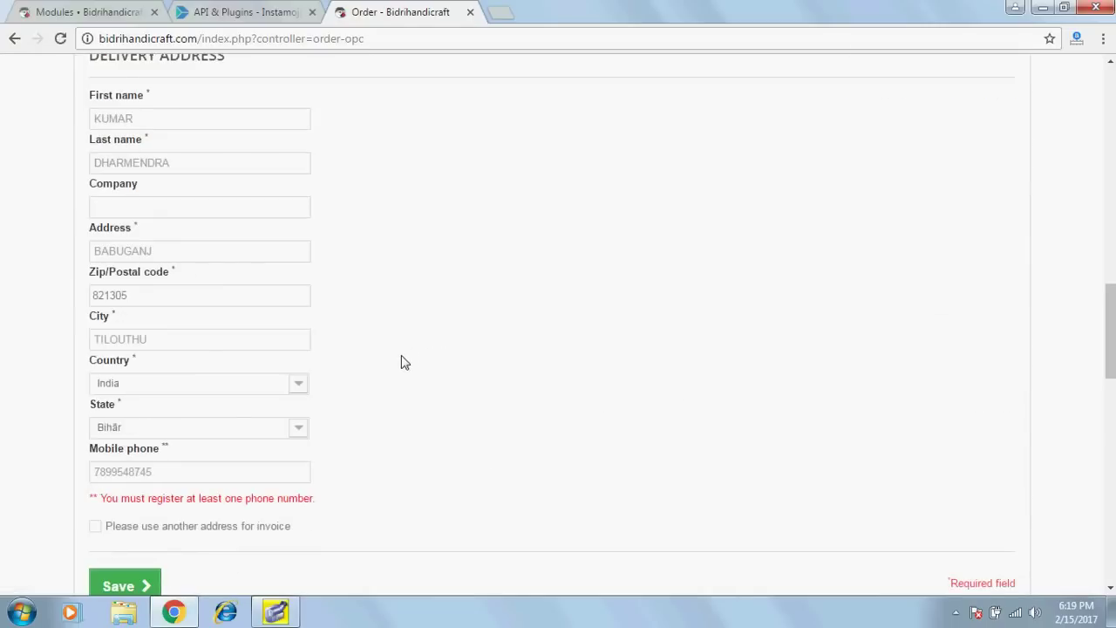
scroll(403, 362, "down", 4)
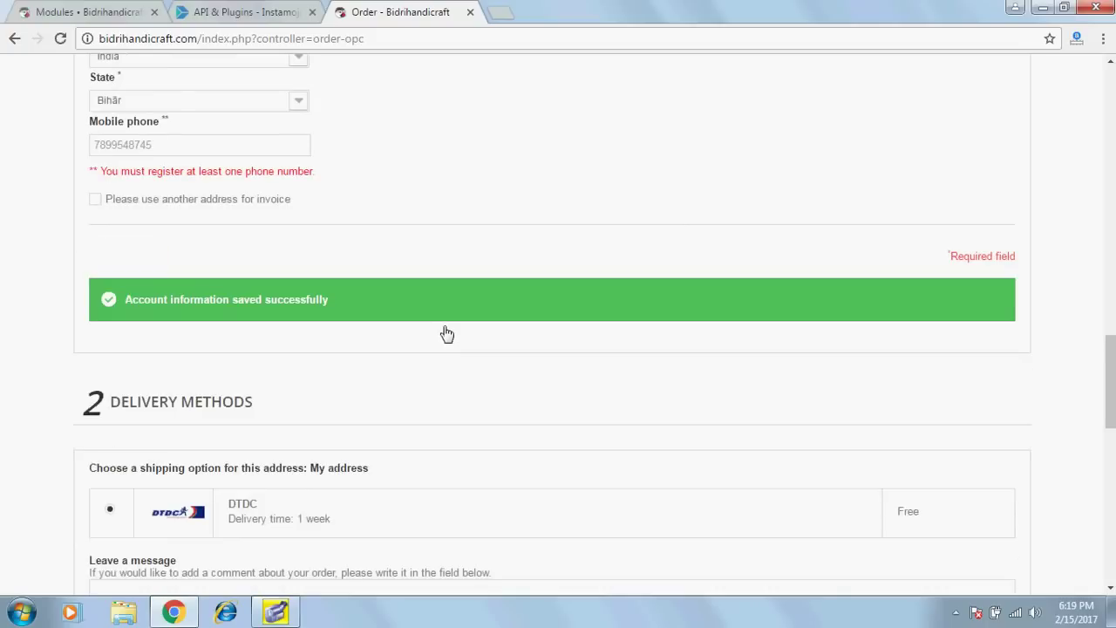
scroll(444, 332, "down", 4)
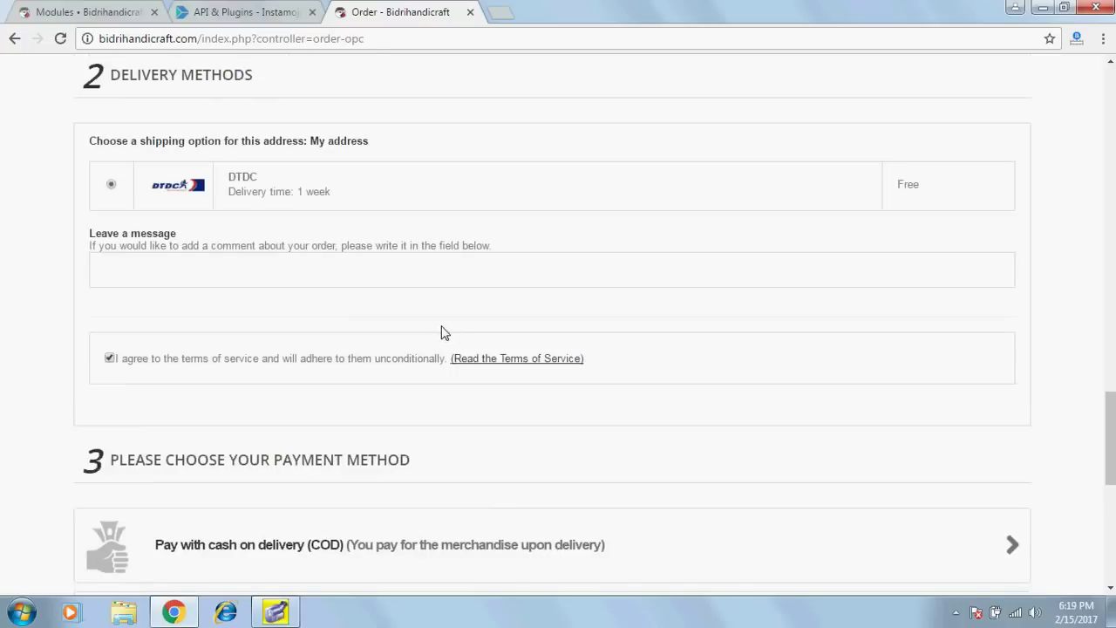
scroll(440, 332, "down", 3)
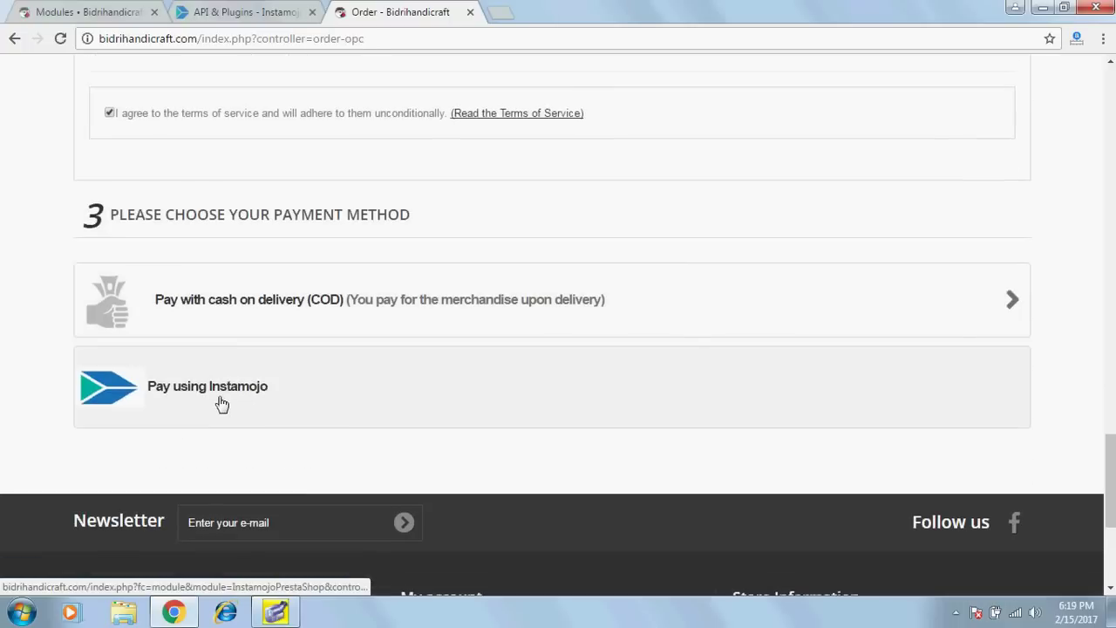
left_click(220, 401)
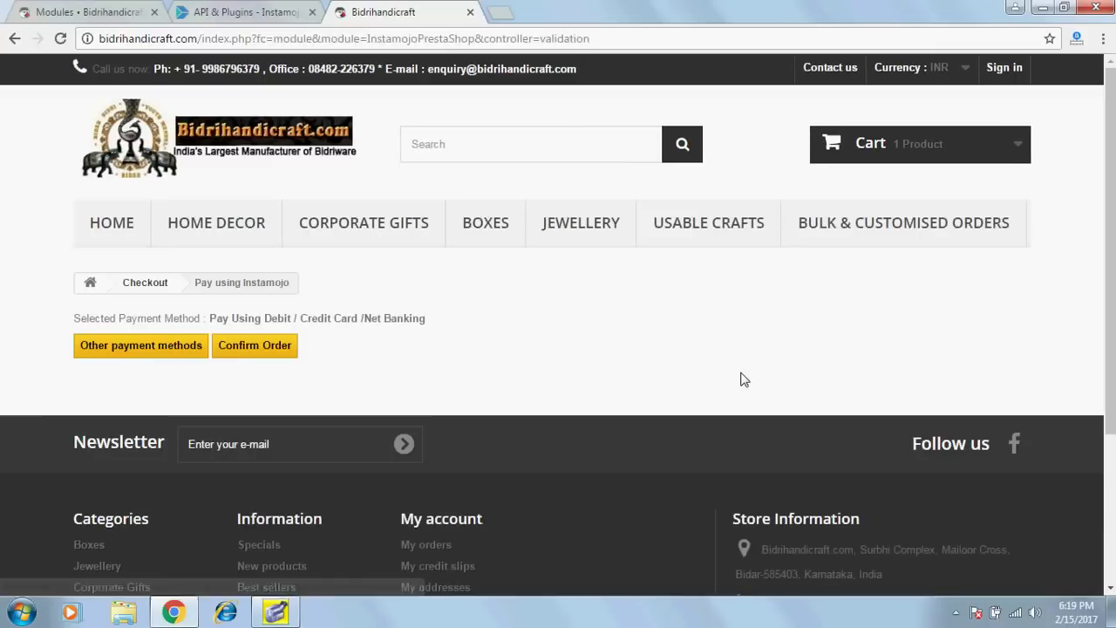
left_click(289, 340)
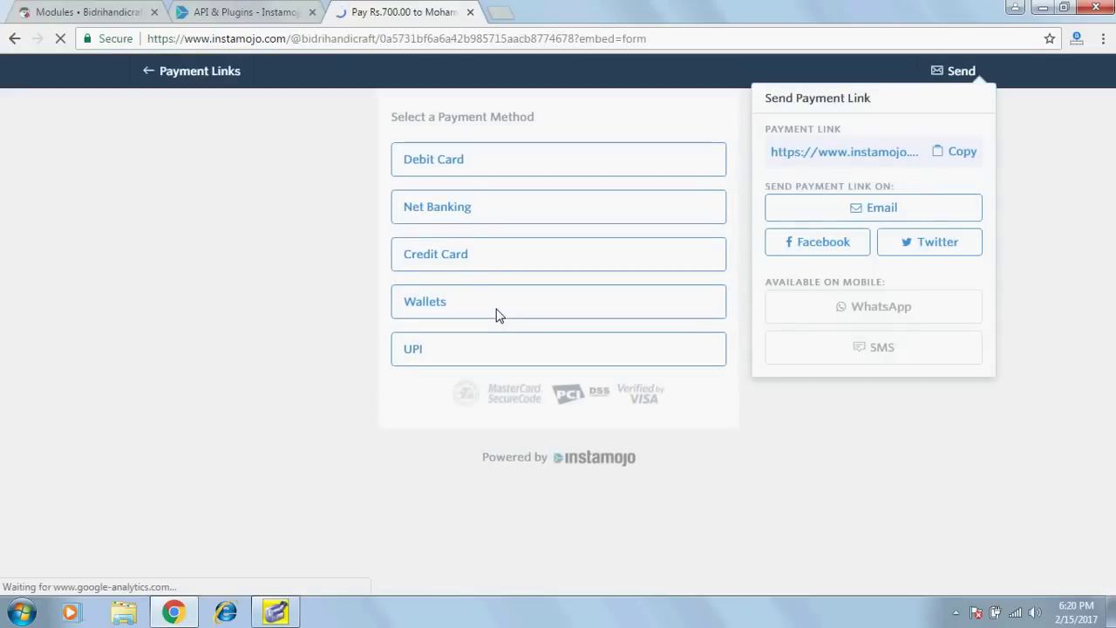
Pay the Rs. 700 by Net Banking with SBI and check out.
left_click(449, 209)
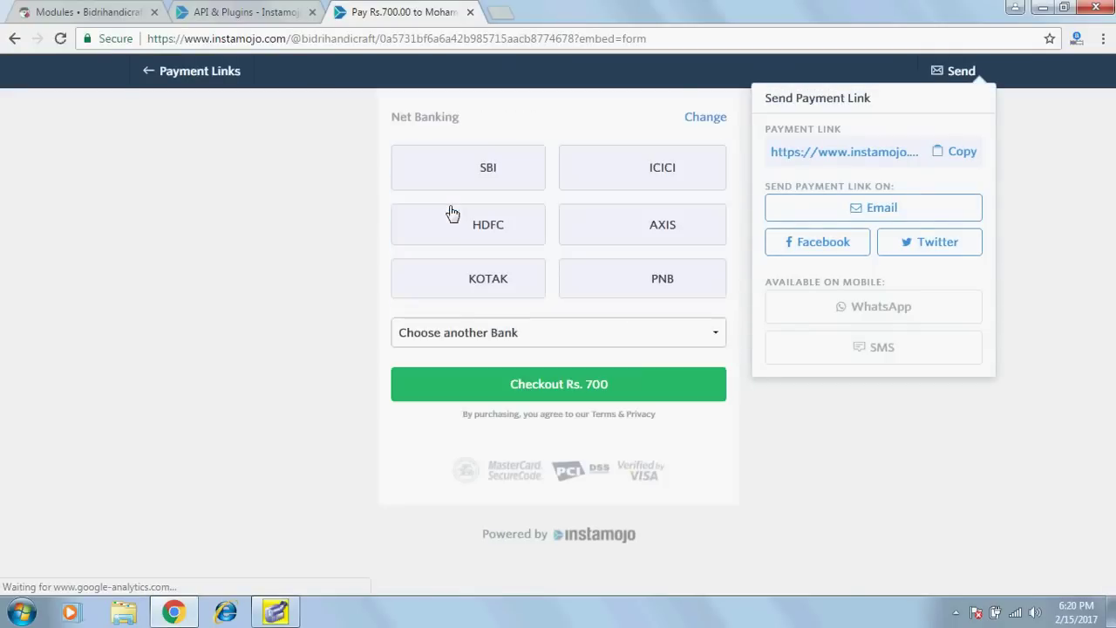
left_click(475, 180)
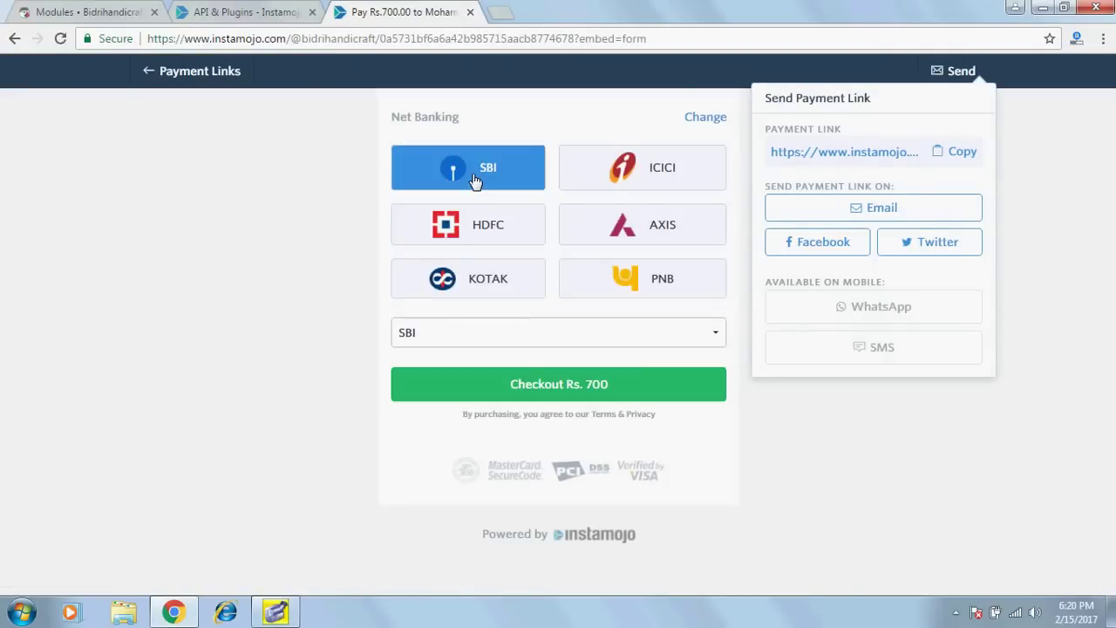
left_click(538, 397)
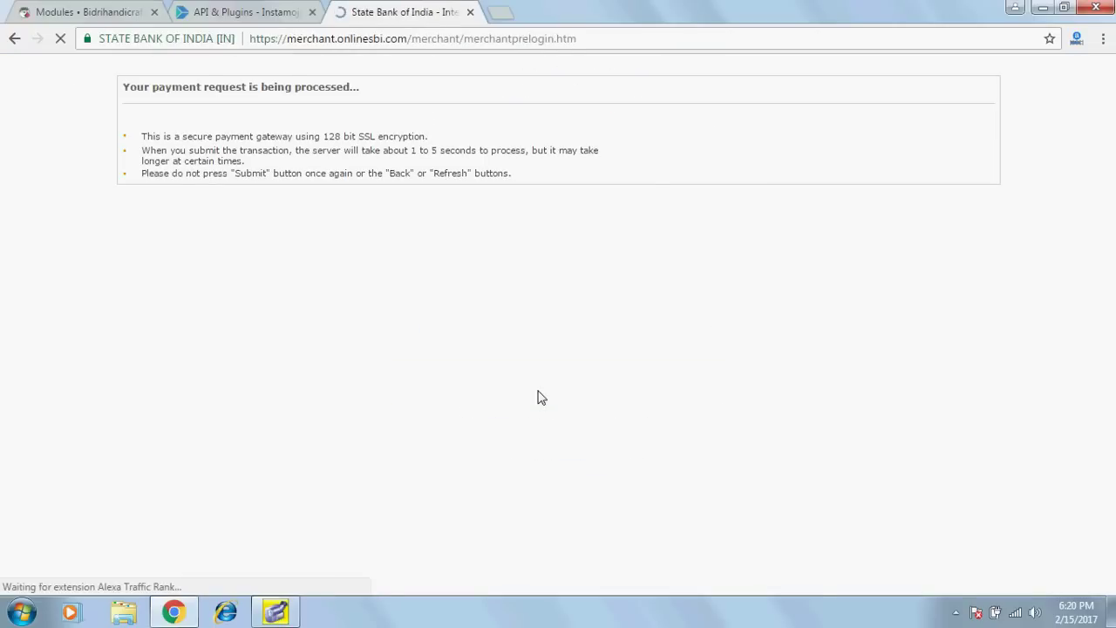
Select the Username and then the Password fields on the OnlineSBI login page.
left_click(301, 281)
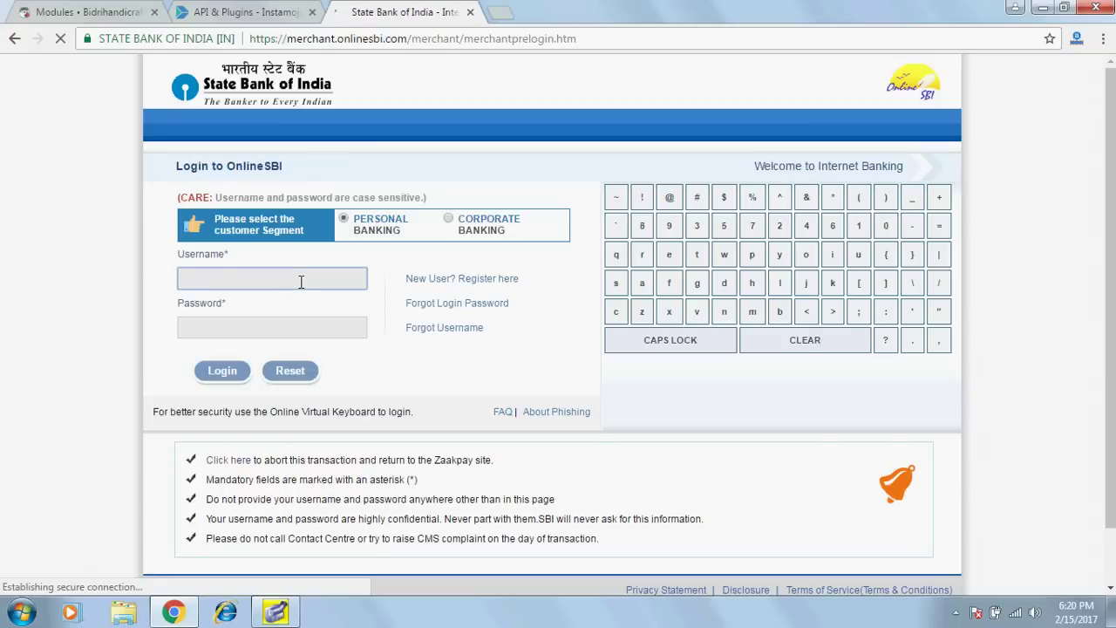
left_click(257, 327)
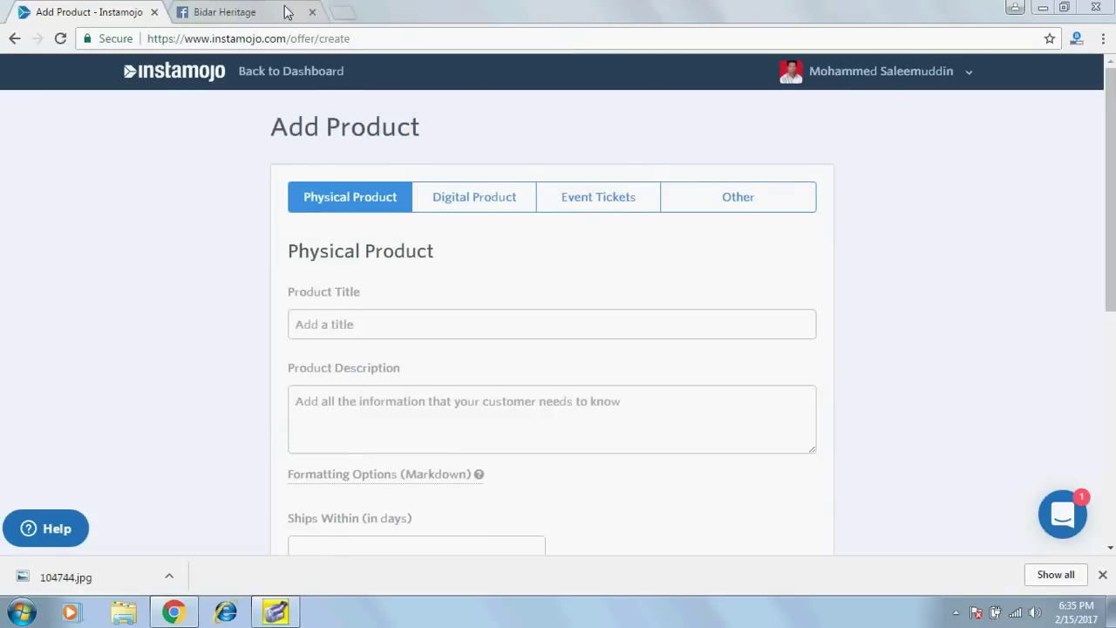
Minimize the browser and open 104744.jpg from the desktop in Windows Photo Viewer.
left_click(244, 12)
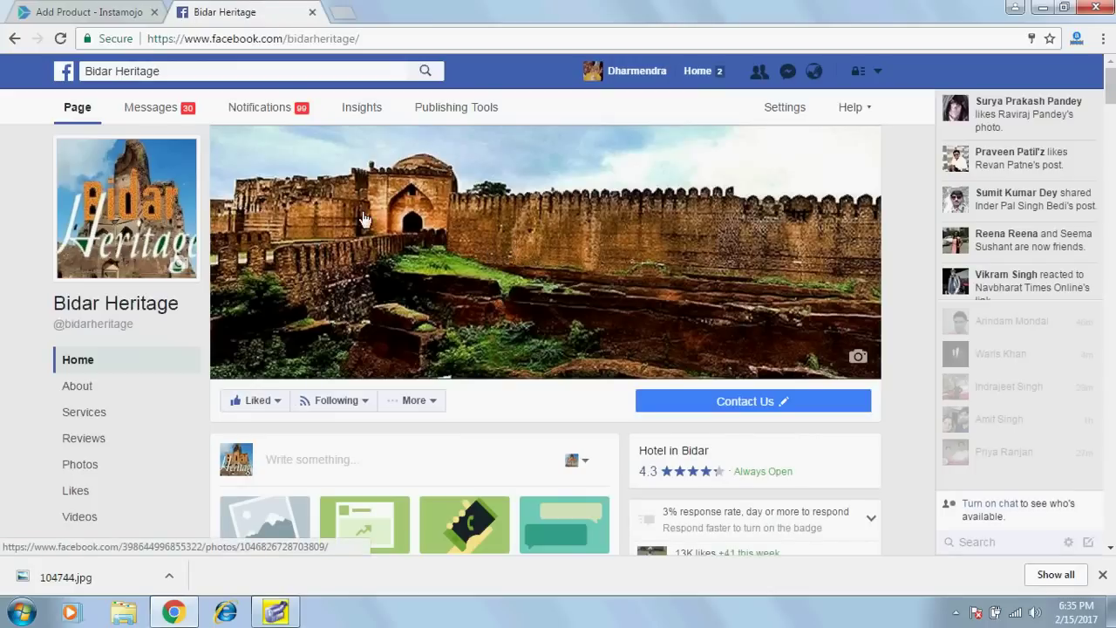
left_click(100, 10)
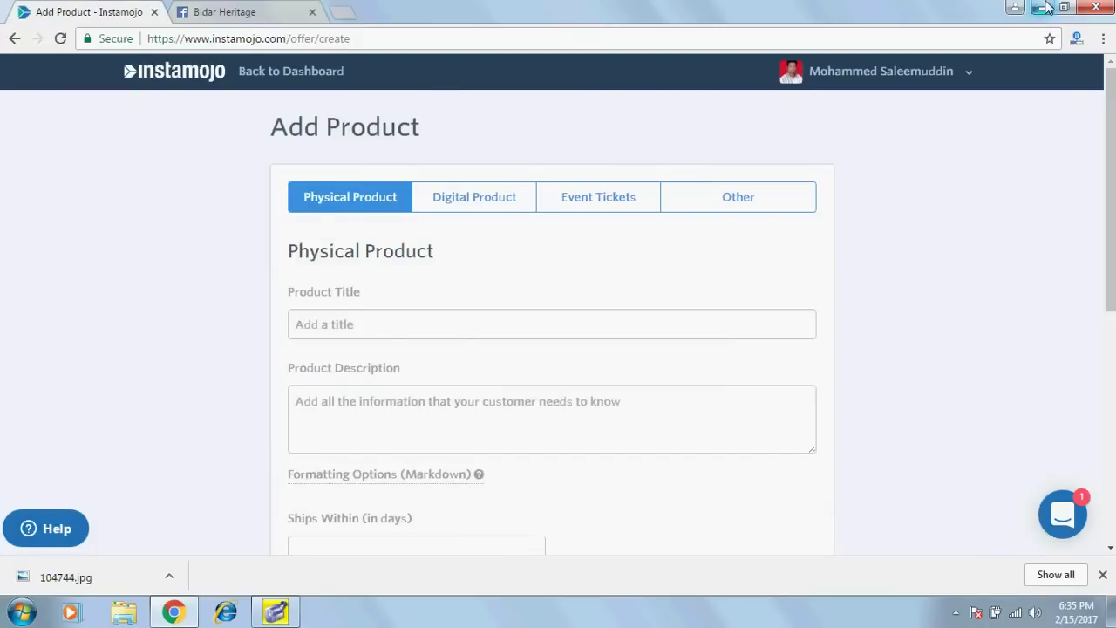
left_click(1042, 8)
double_click(214, 120)
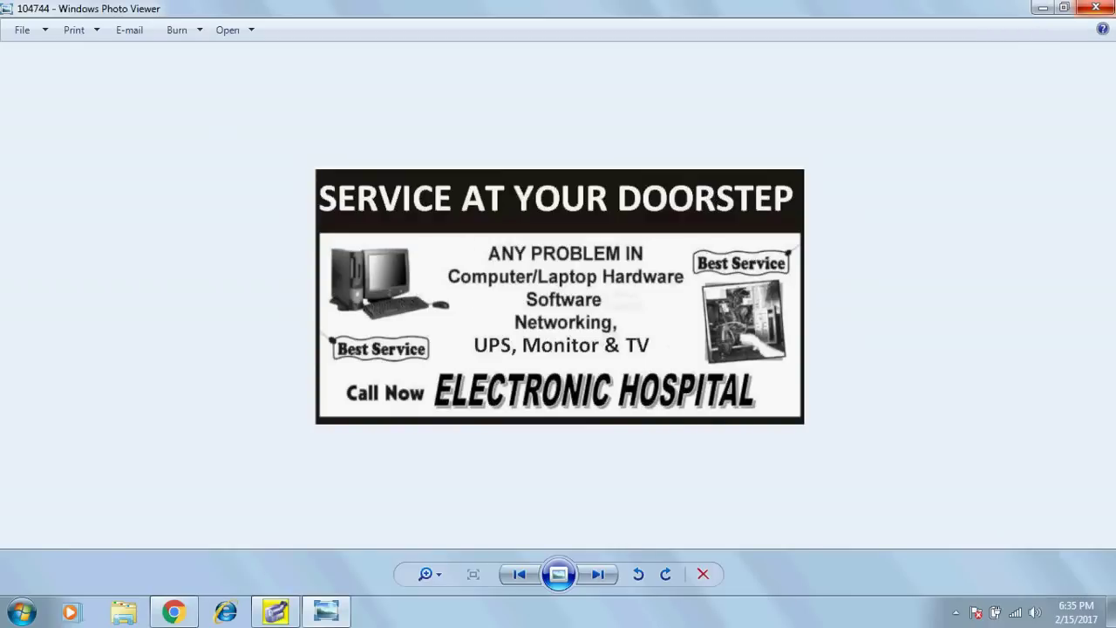
Close the 104744 image and restore the browser to Instamojo's Add Product page.
left_click(1096, 8)
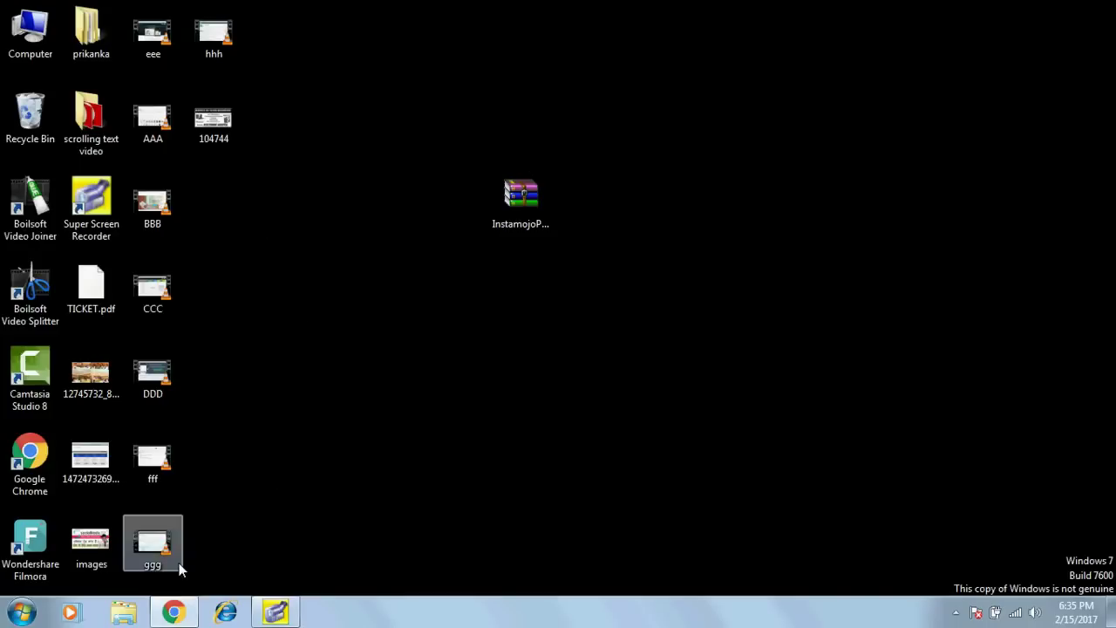
left_click(172, 614)
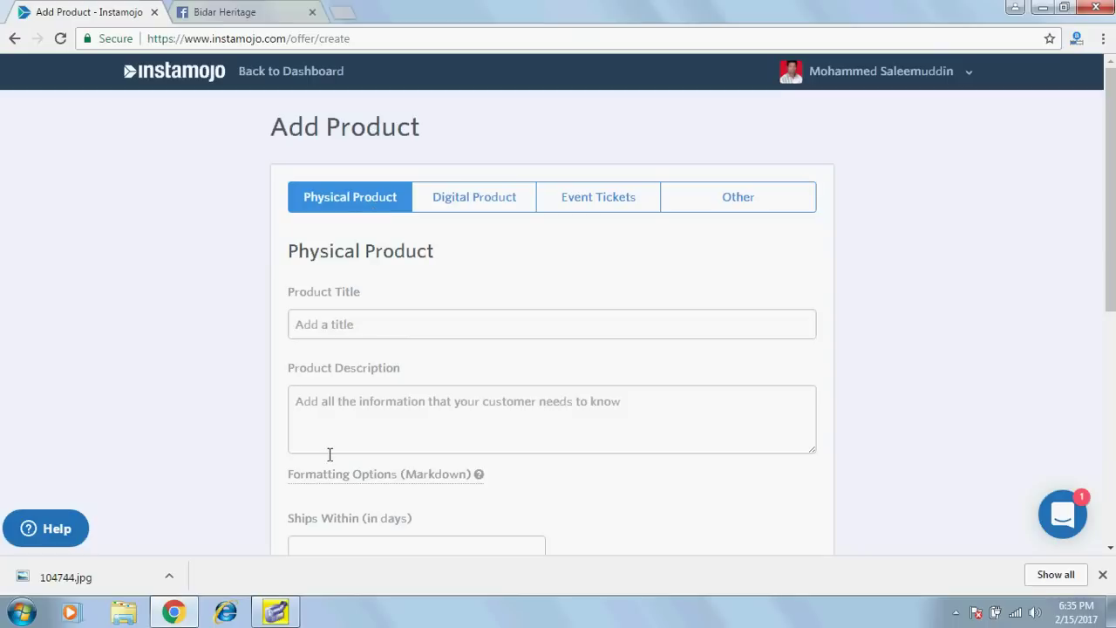
Switch the Instamojo product form to the Other product type.
left_click(477, 207)
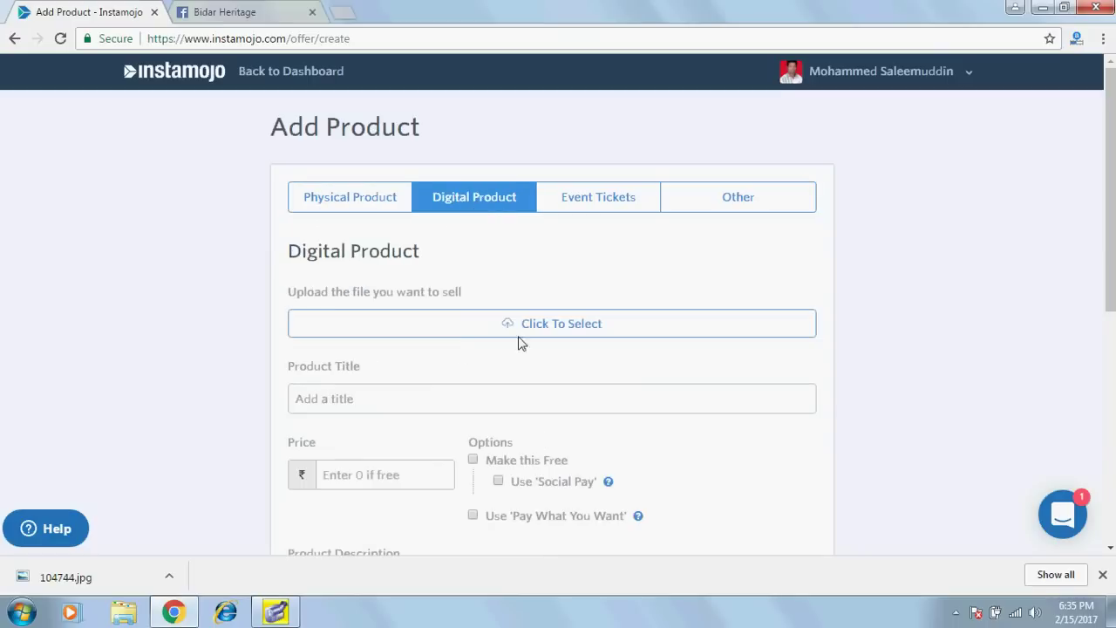
left_click(608, 191)
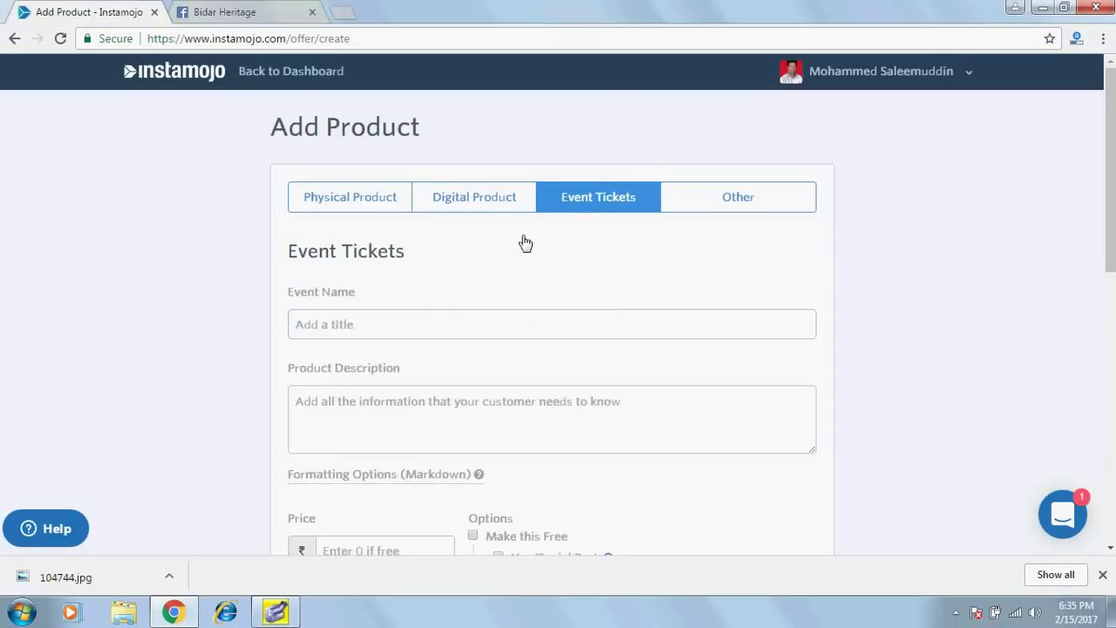
scroll(413, 317, "down", 2)
scroll(415, 314, "down", 1)
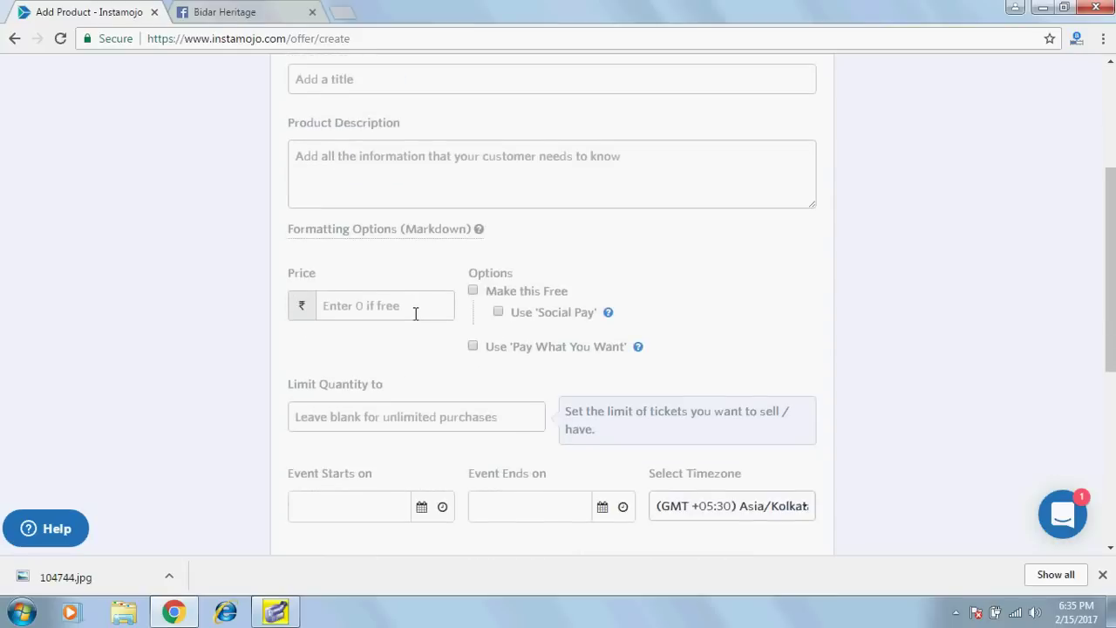
scroll(415, 314, "up", 3)
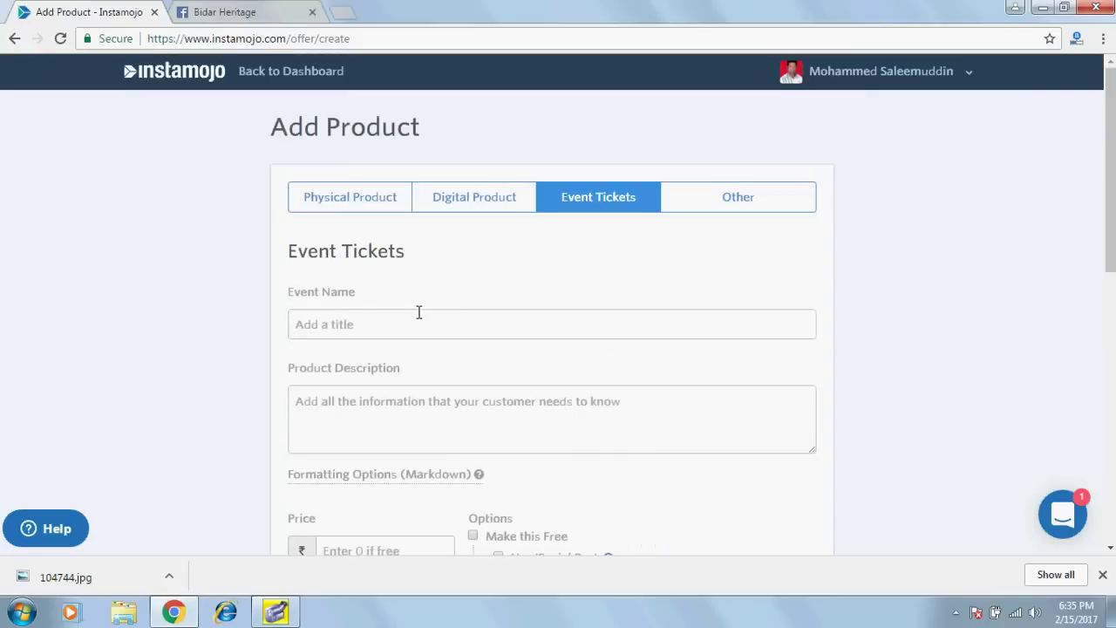
left_click(744, 205)
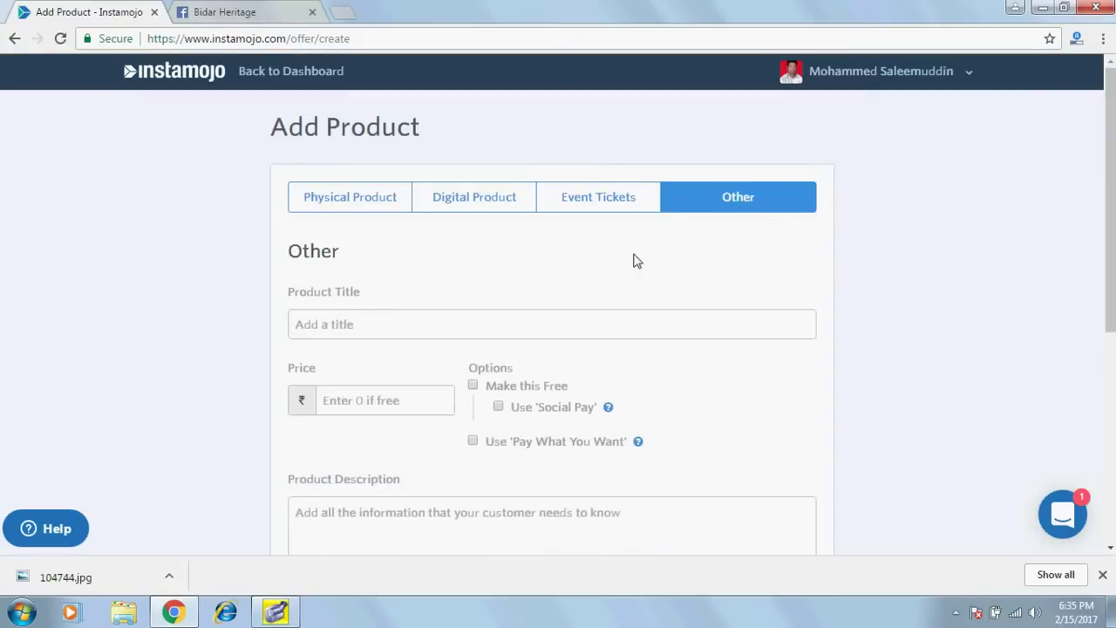
scroll(329, 239, "down", 1)
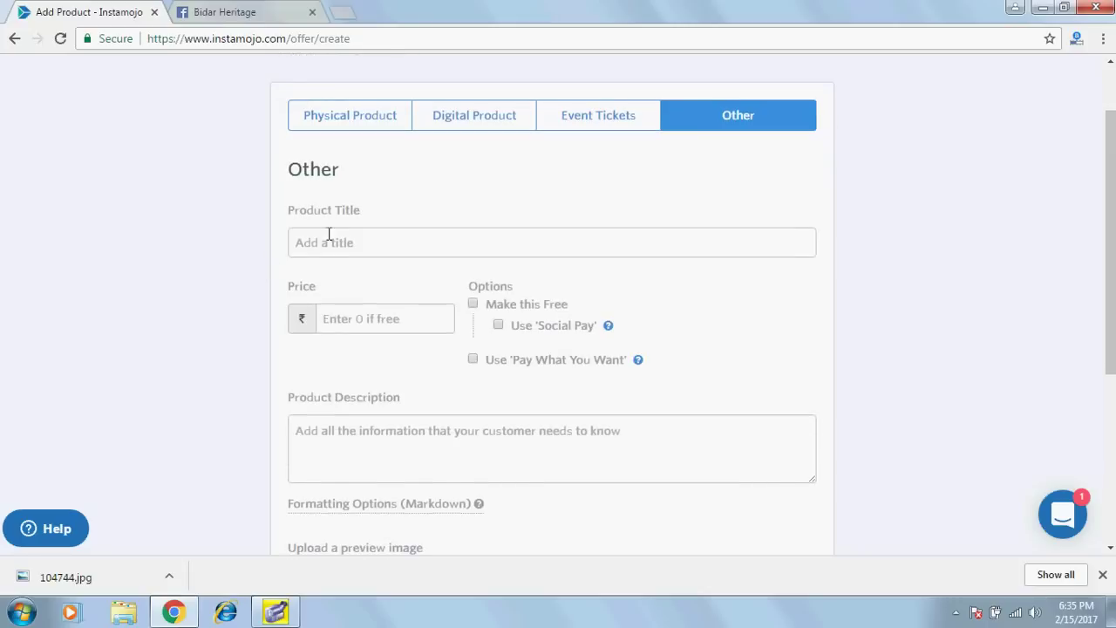
Enter title 'PC REPAIR SERVICE', price 100 and description 'PAY HERE CLIK'.
left_click(331, 238)
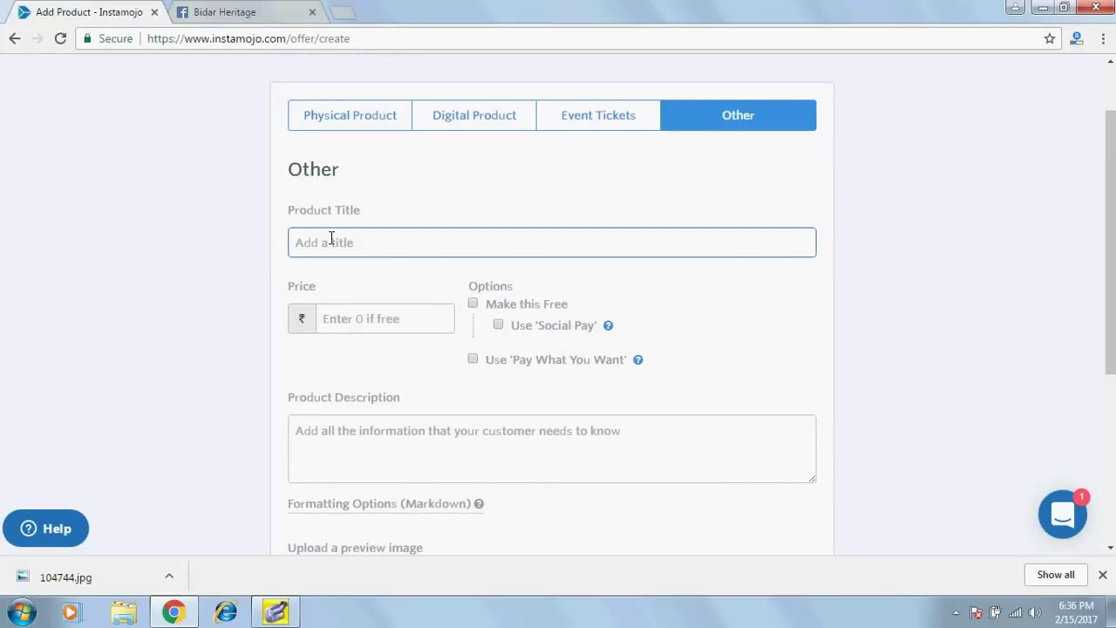
type("PC REPAIR SERVICE")
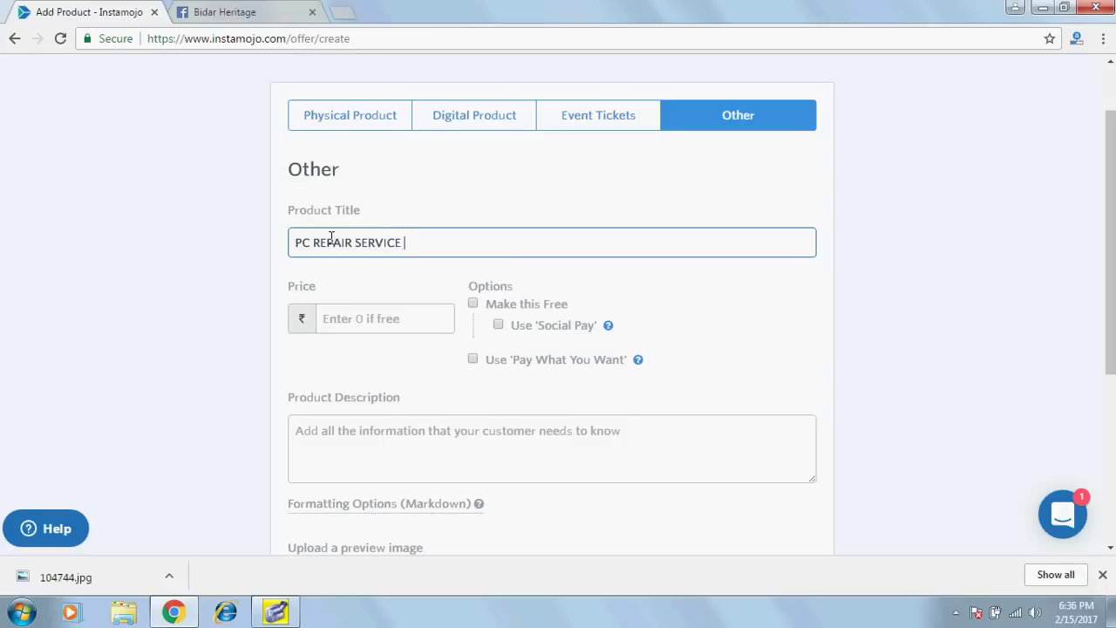
left_click(349, 318)
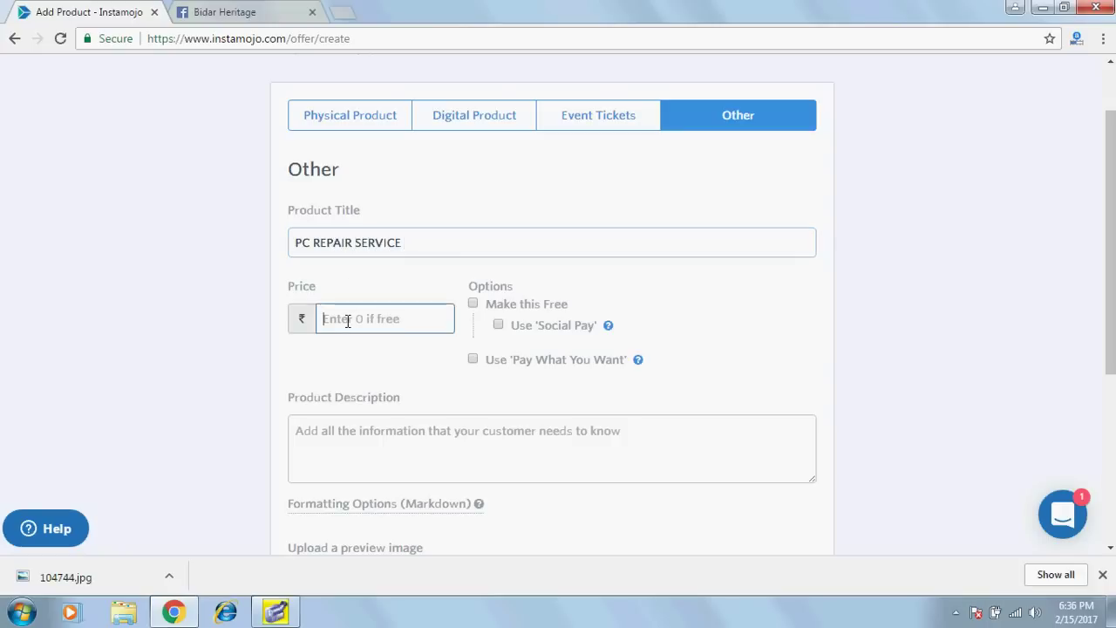
type("100")
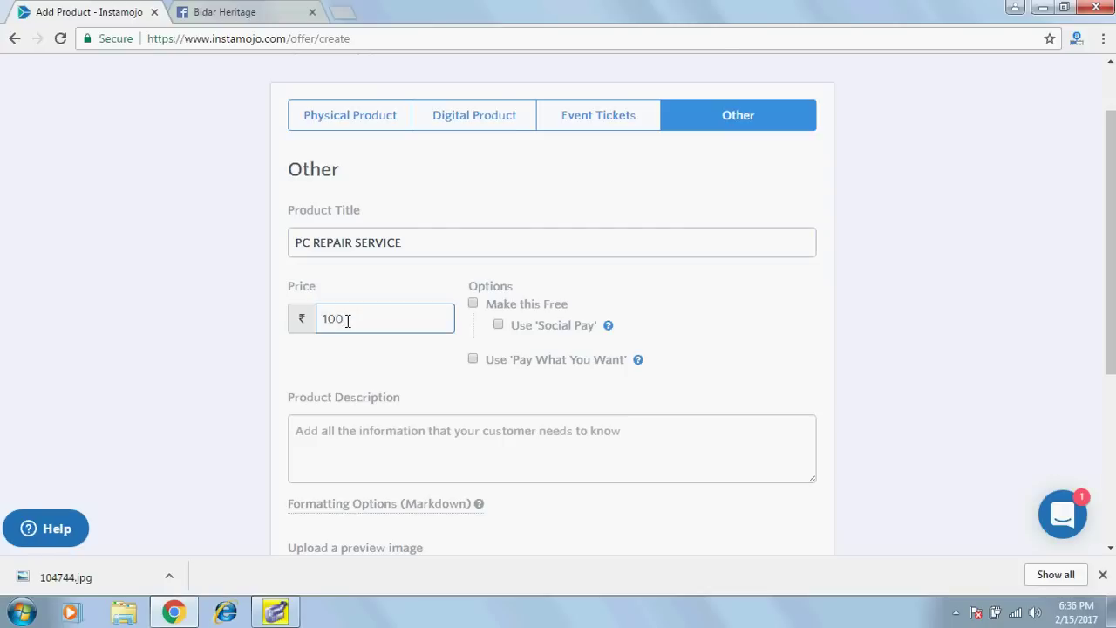
scroll(334, 369, "down", 2)
left_click(337, 367)
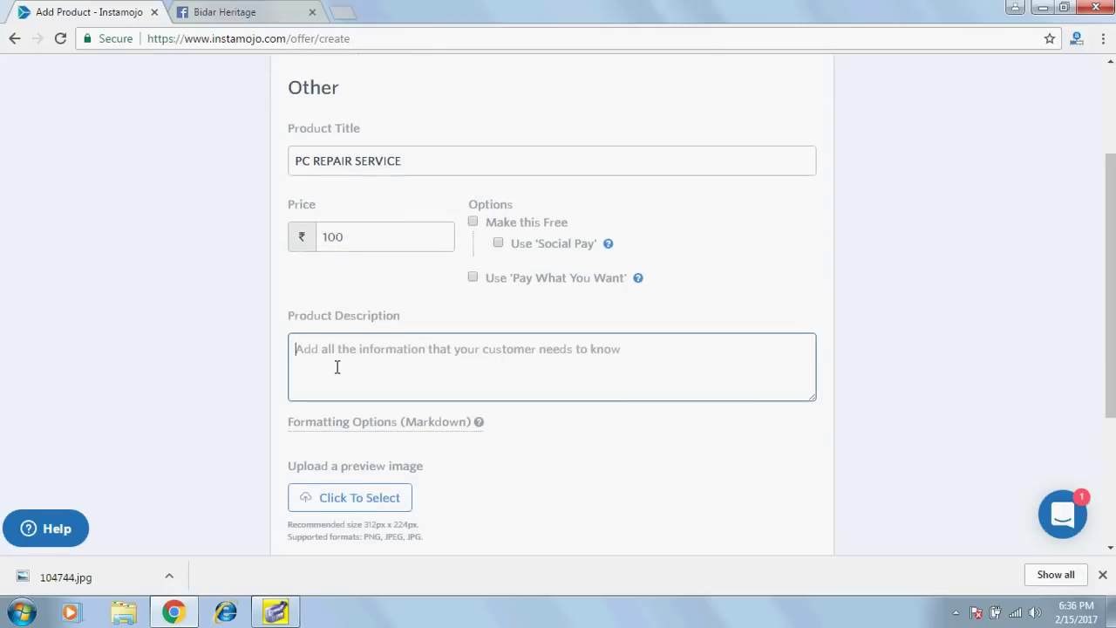
type("PAY HERE C")
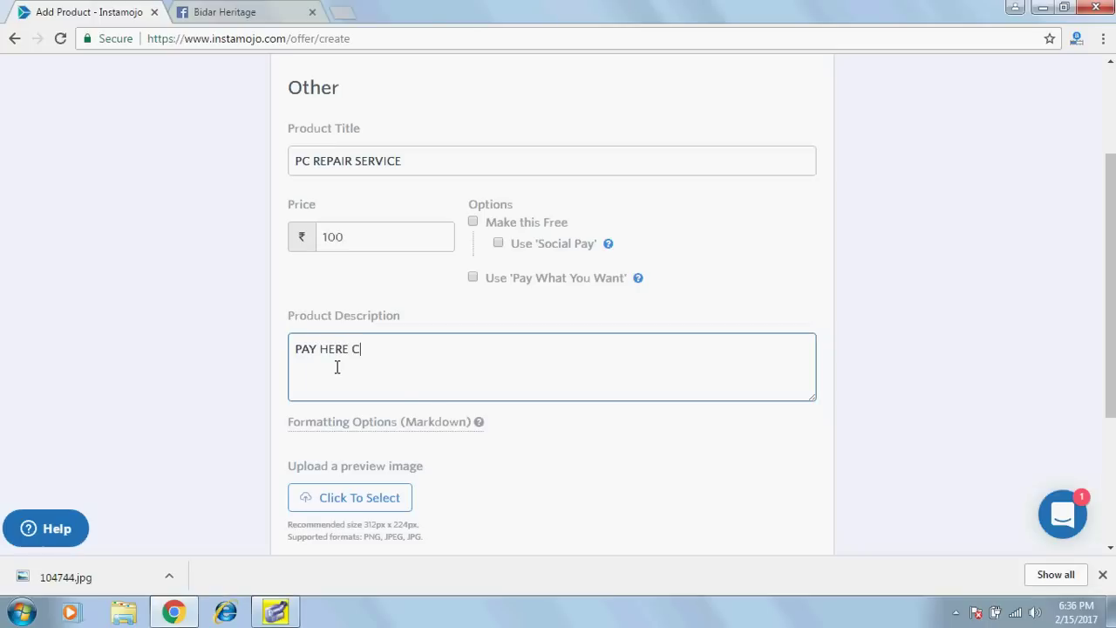
type("LIK")
Upload 104744.jpg as the product's preview image.
key("Left")
scroll(369, 376, "down", 1)
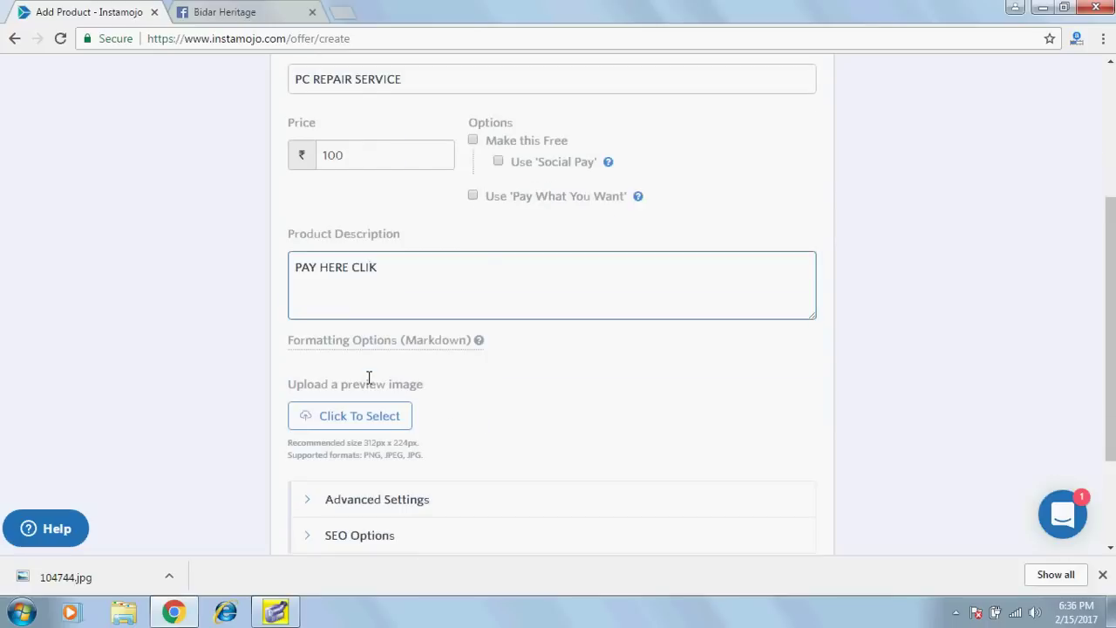
left_click(337, 421)
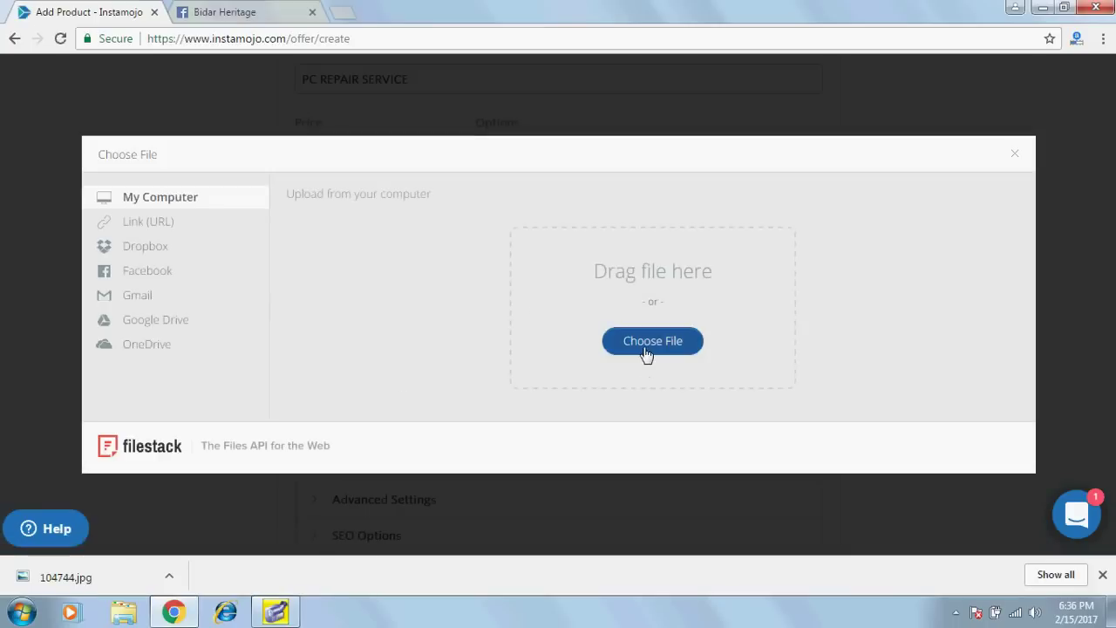
left_click(645, 348)
scroll(521, 271, "down", 4)
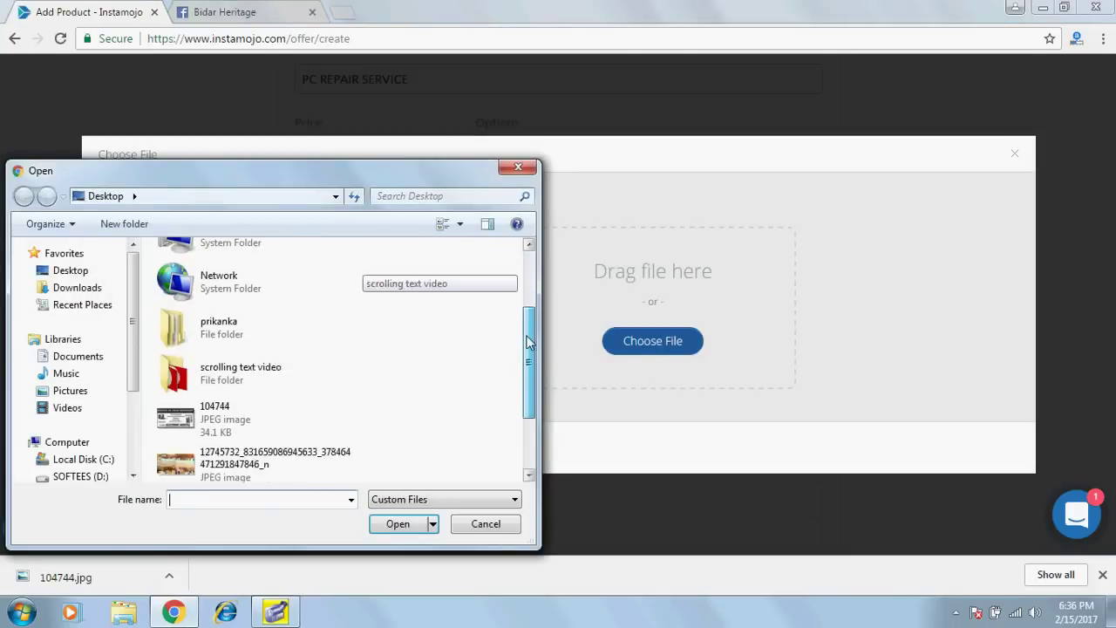
double_click(183, 344)
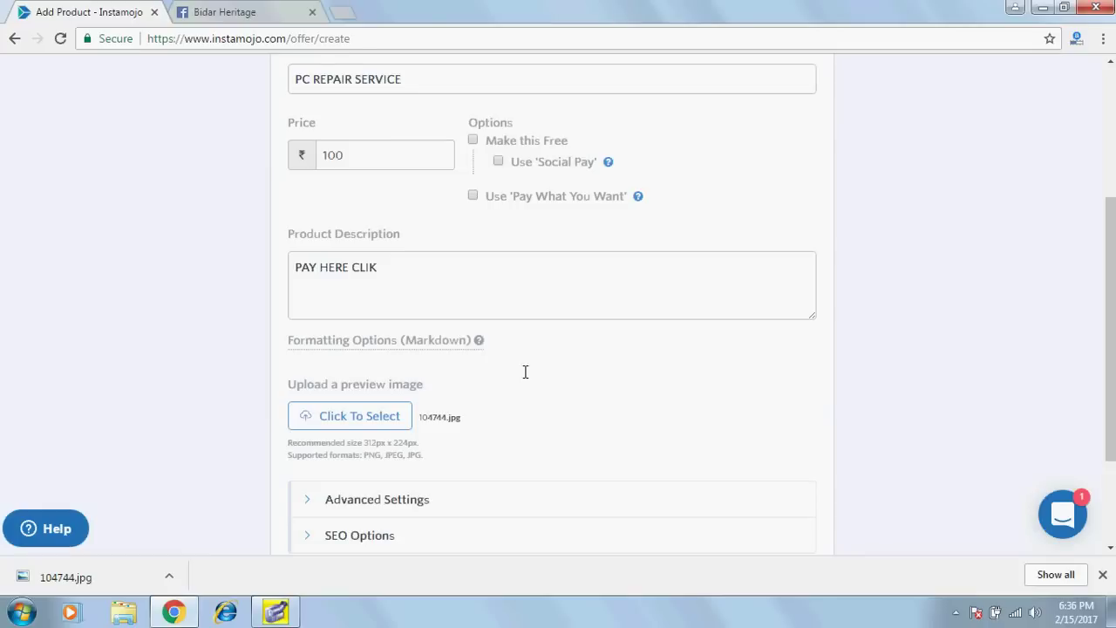
Review the advanced settings and add the product to the store.
left_click(341, 500)
scroll(633, 376, "down", 3)
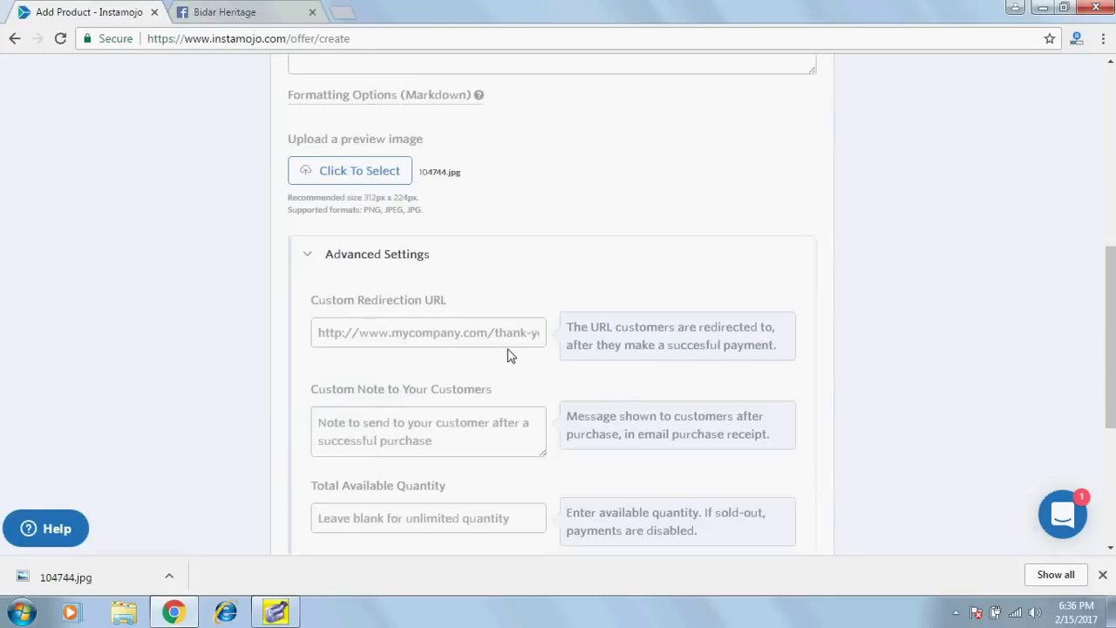
left_click(441, 337)
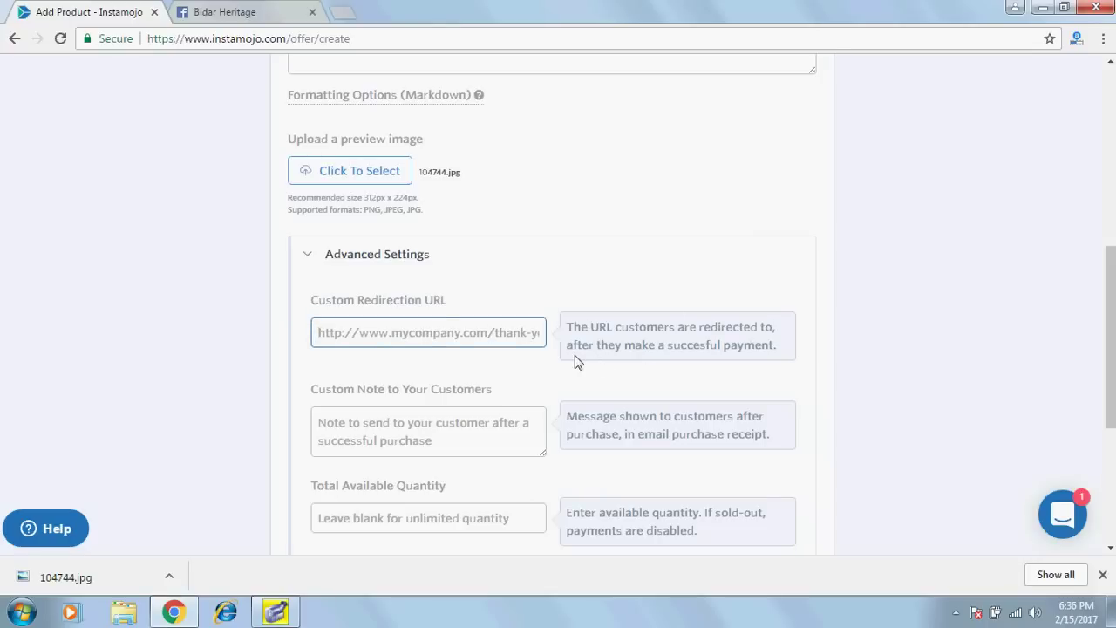
scroll(852, 421, "down", 4)
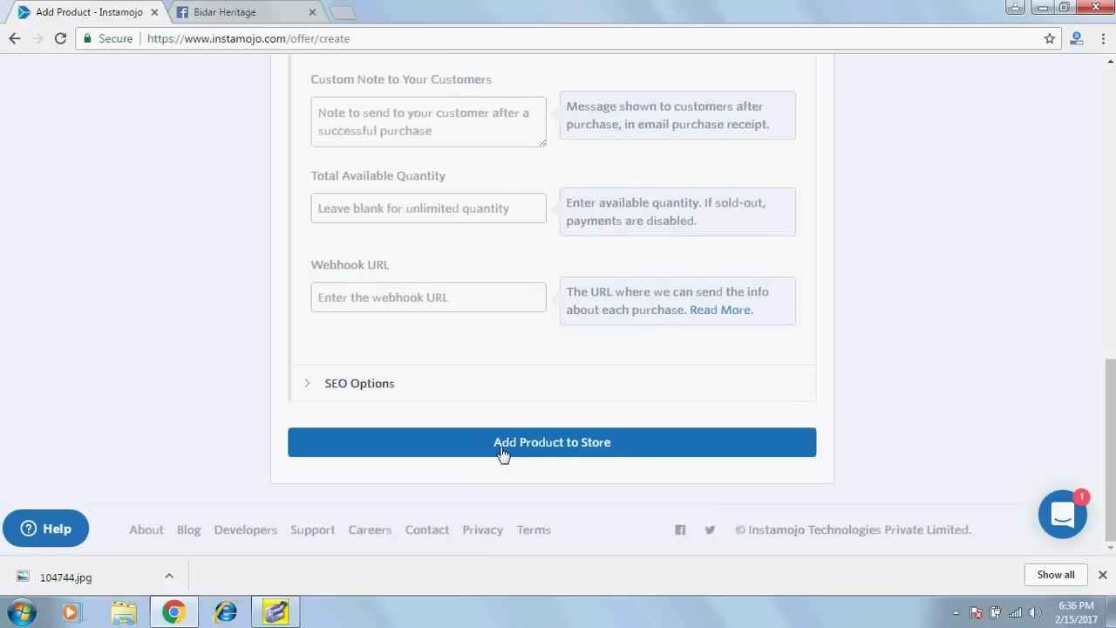
left_click(503, 452)
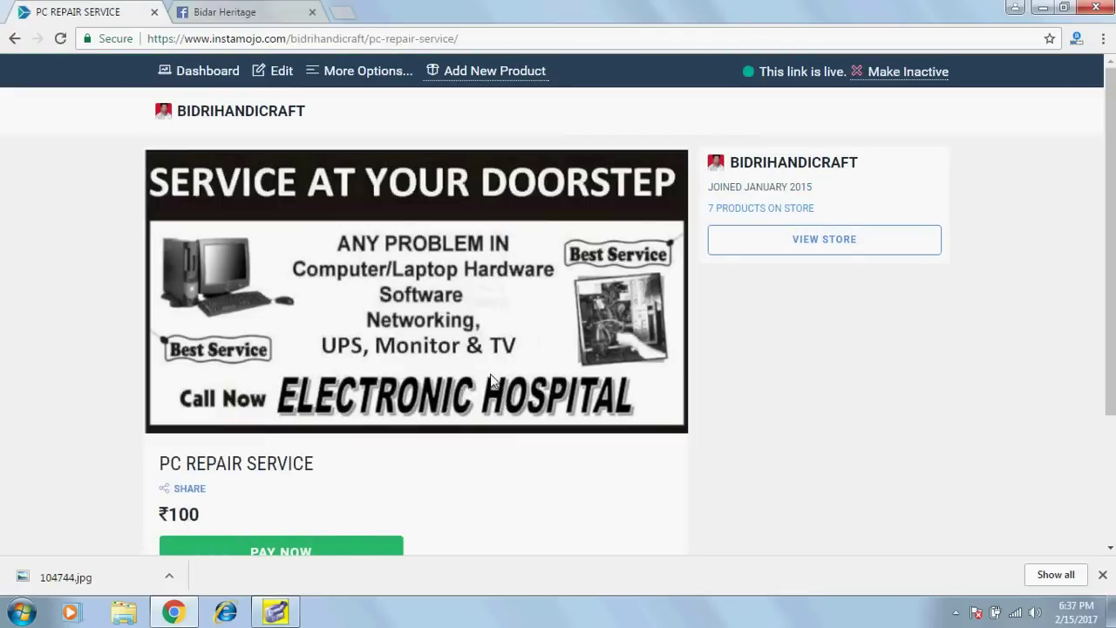
Share the PC REPAIR SERVICE product link to Facebook.
scroll(334, 427, "down", 2)
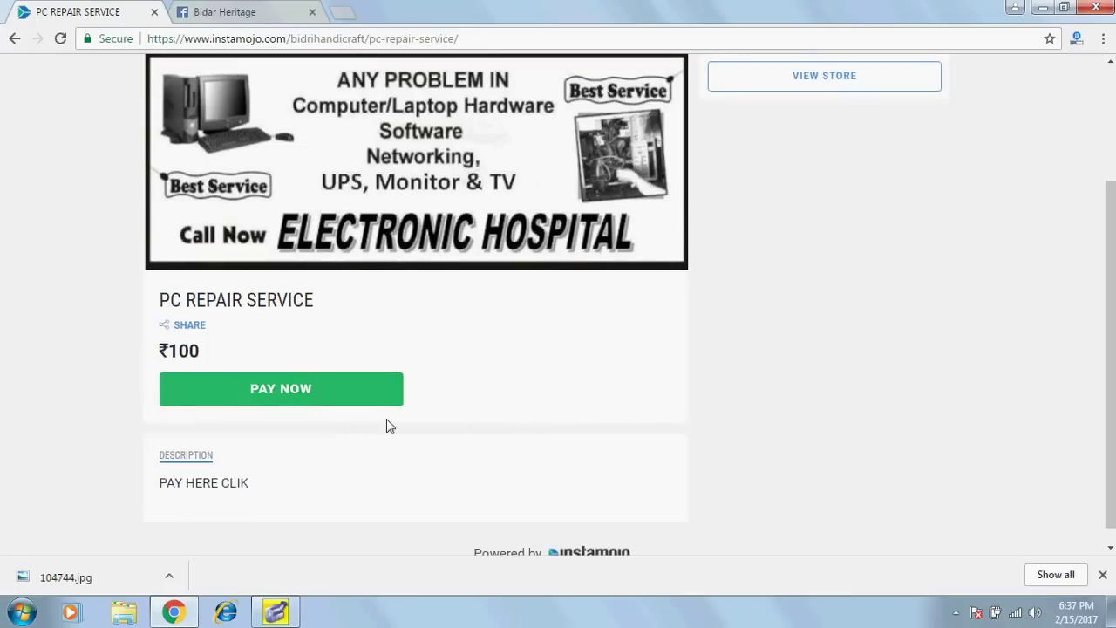
scroll(387, 428, "down", 1)
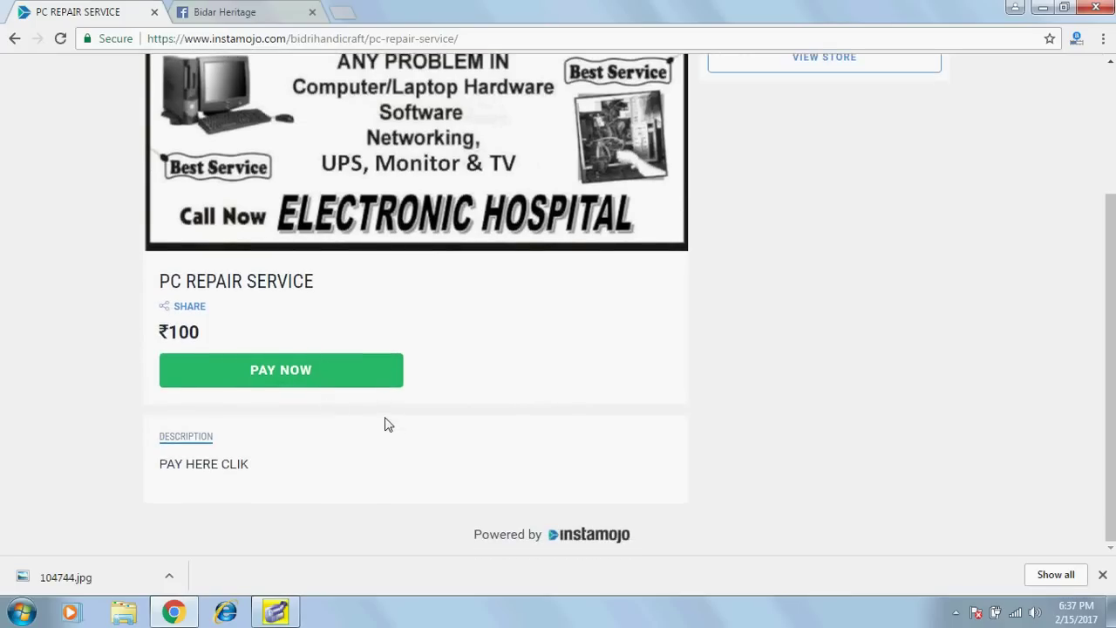
scroll(387, 425, "up", 3)
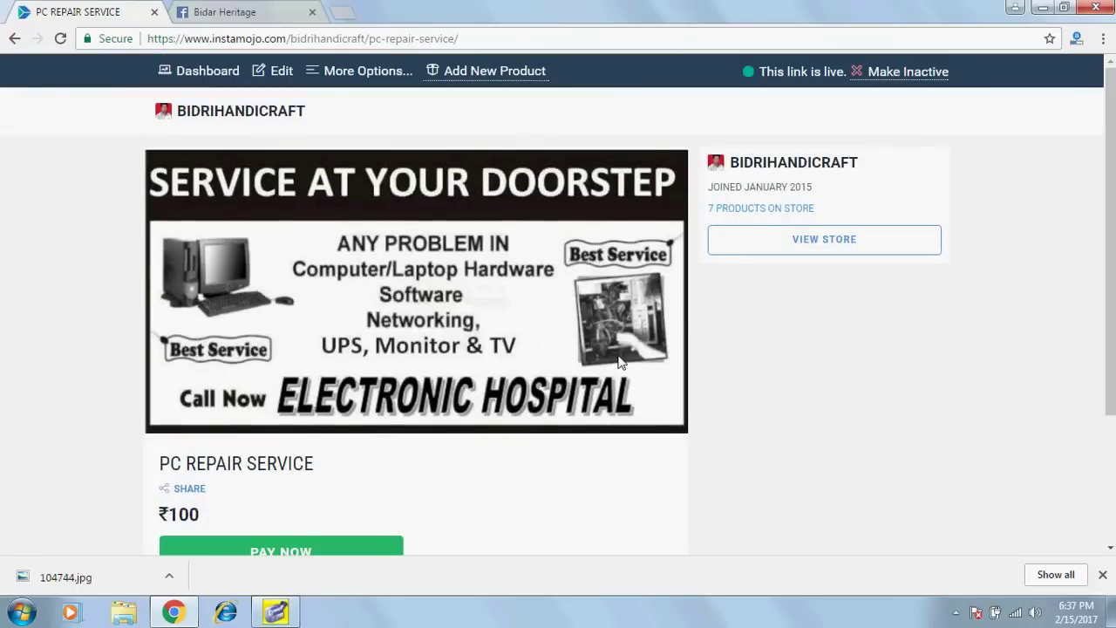
left_click(181, 491)
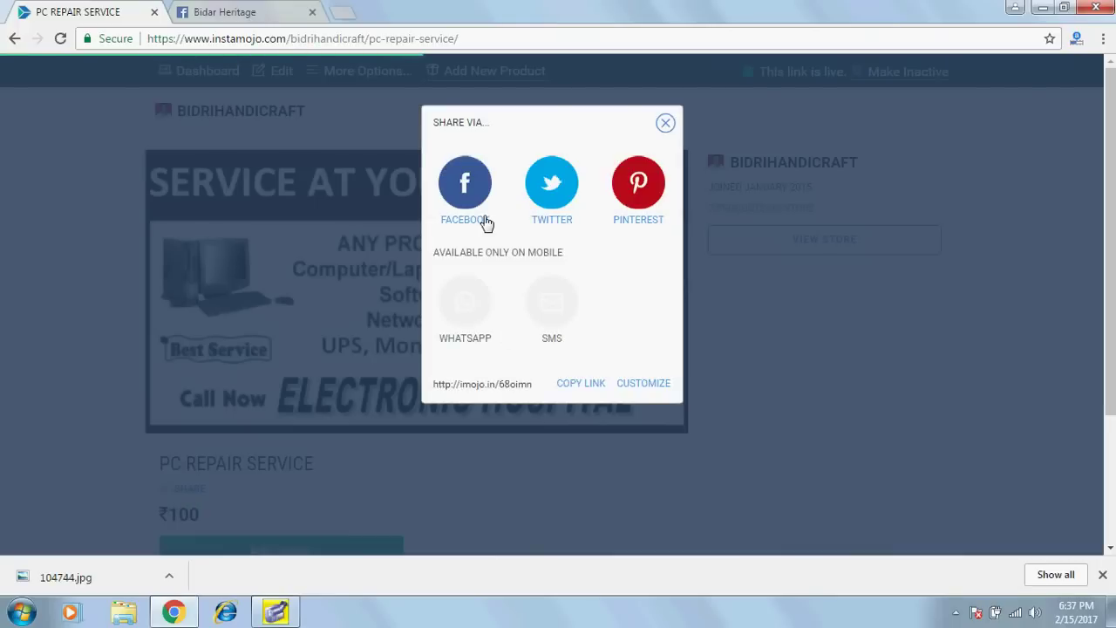
left_click(485, 199)
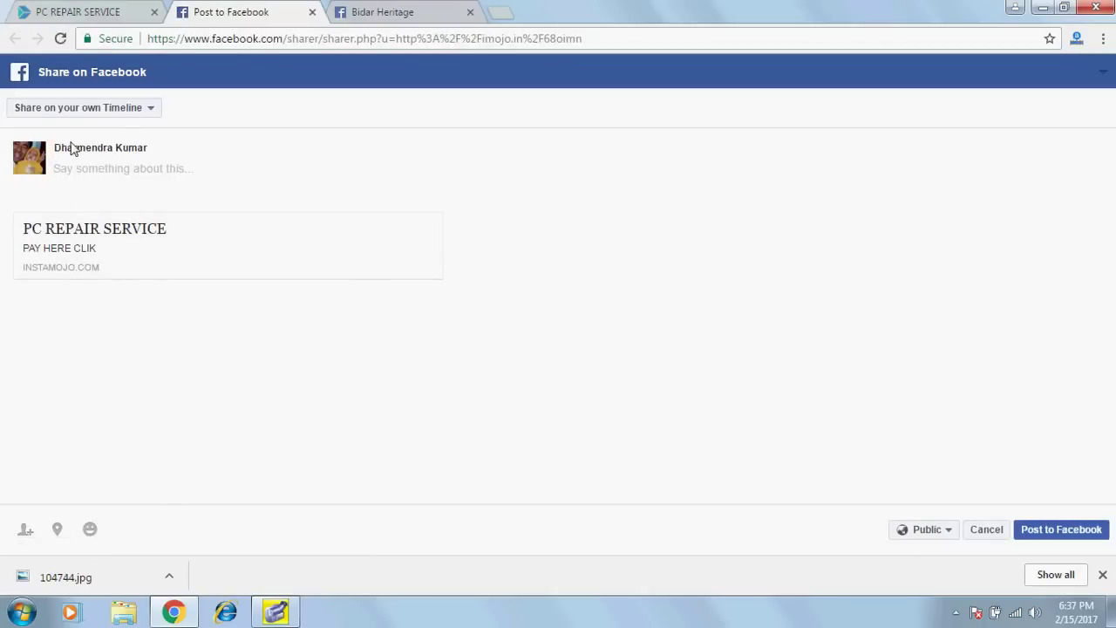
Post the link to the Bidar Heritage page with the caption 'CLICK HERE TO PAY'.
left_click(156, 113)
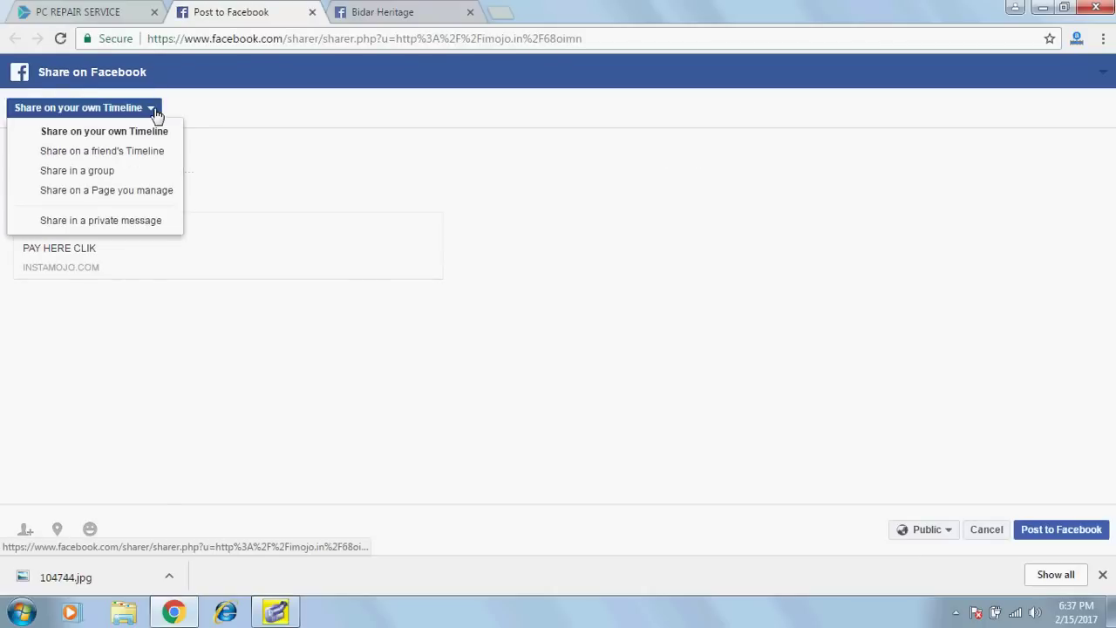
left_click(119, 199)
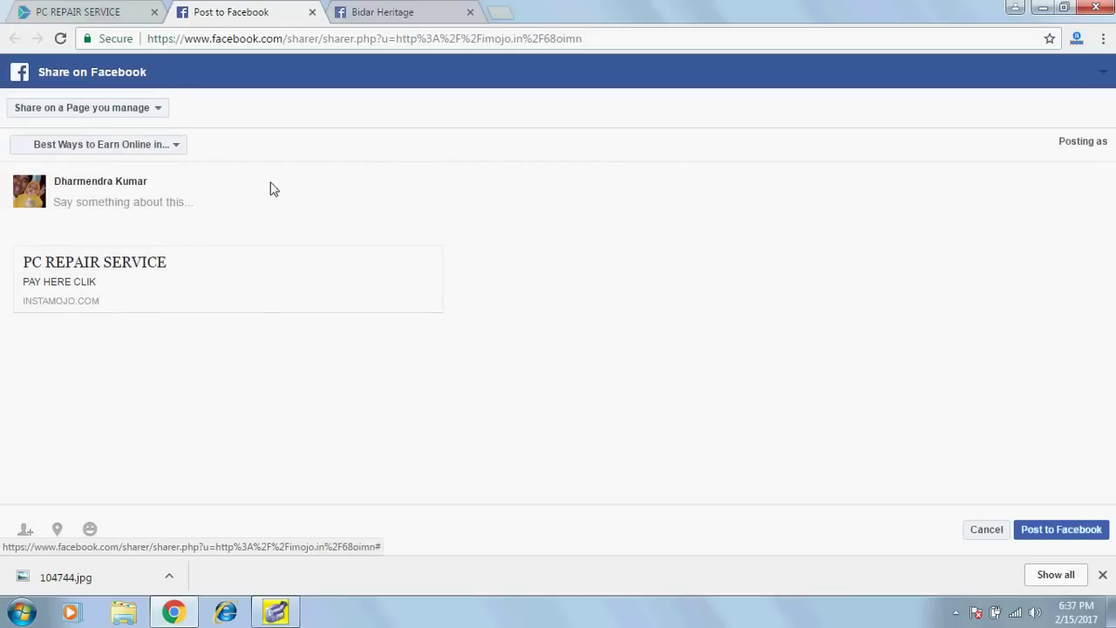
left_click(177, 146)
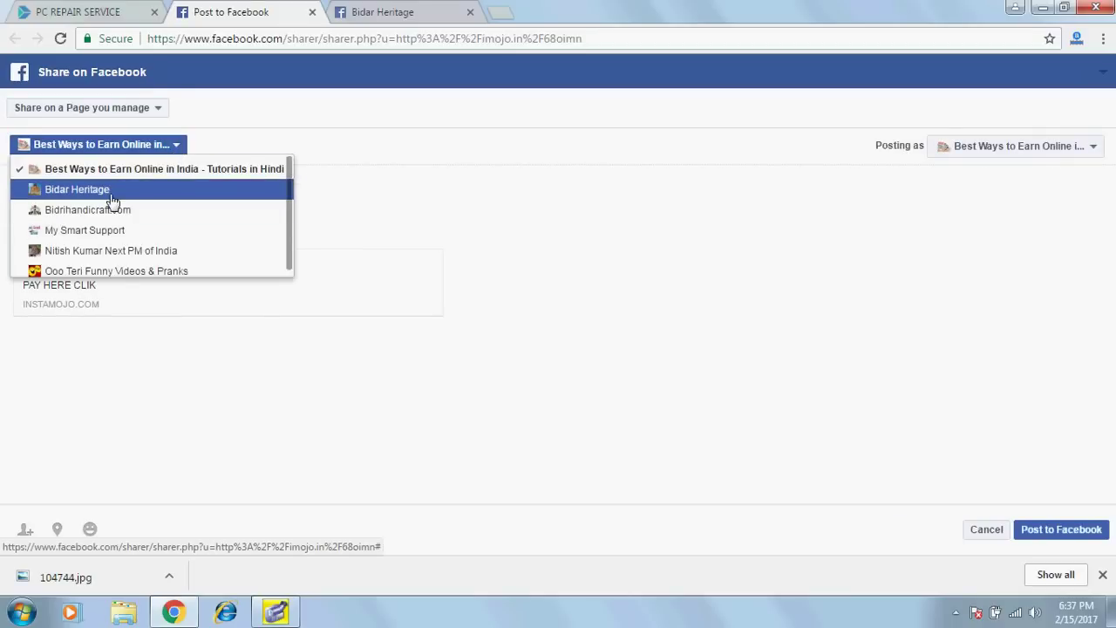
left_click(110, 190)
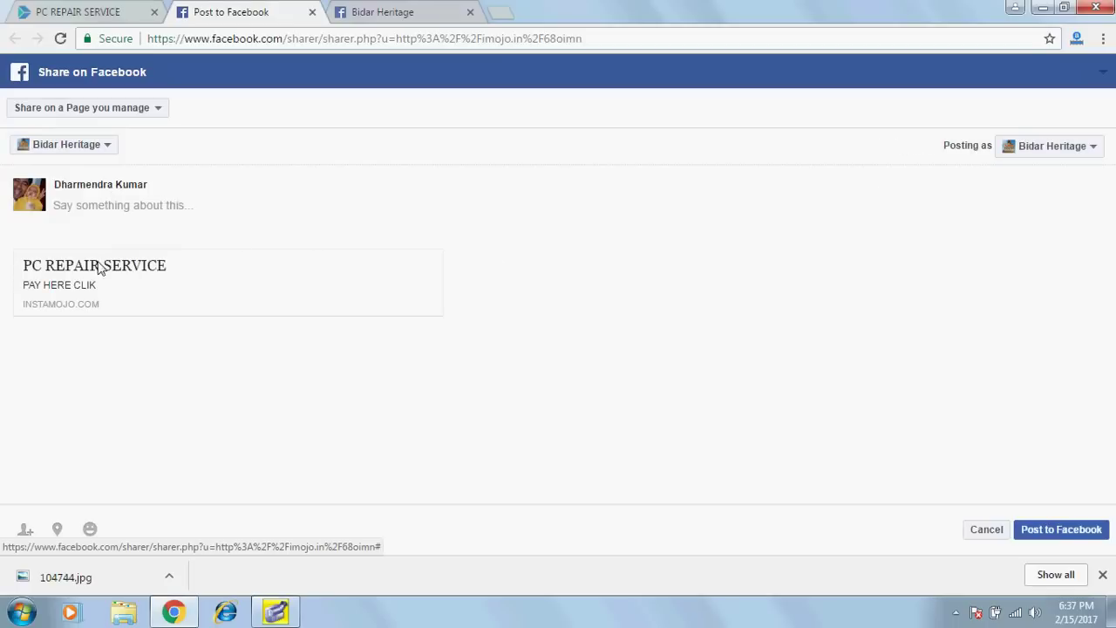
left_click(94, 218)
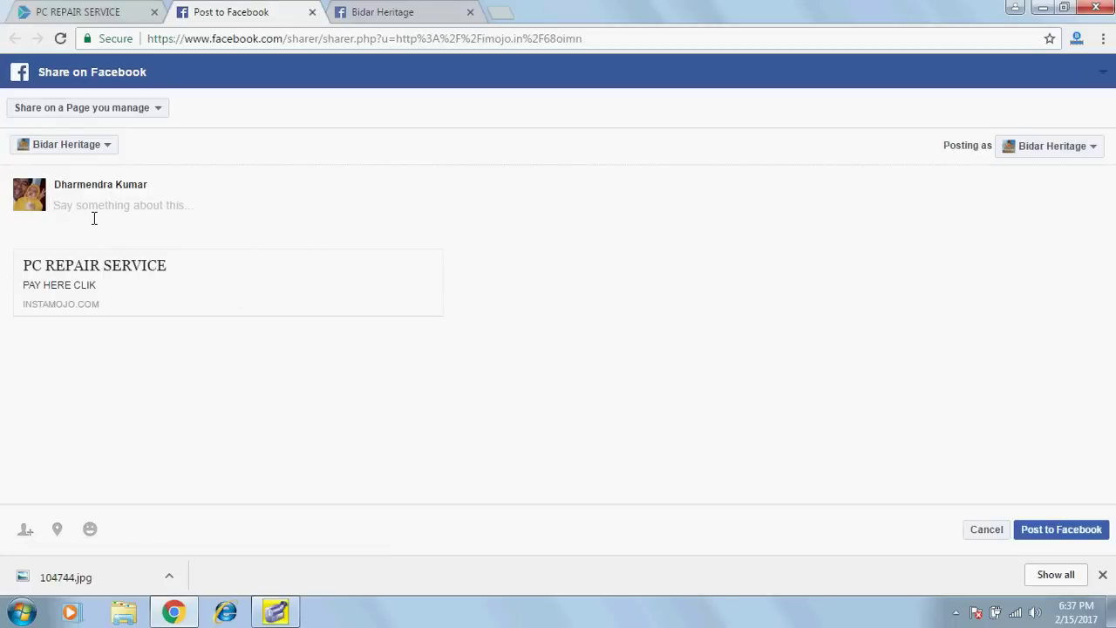
type("CLICK HERE TO PAY")
left_click(1051, 532)
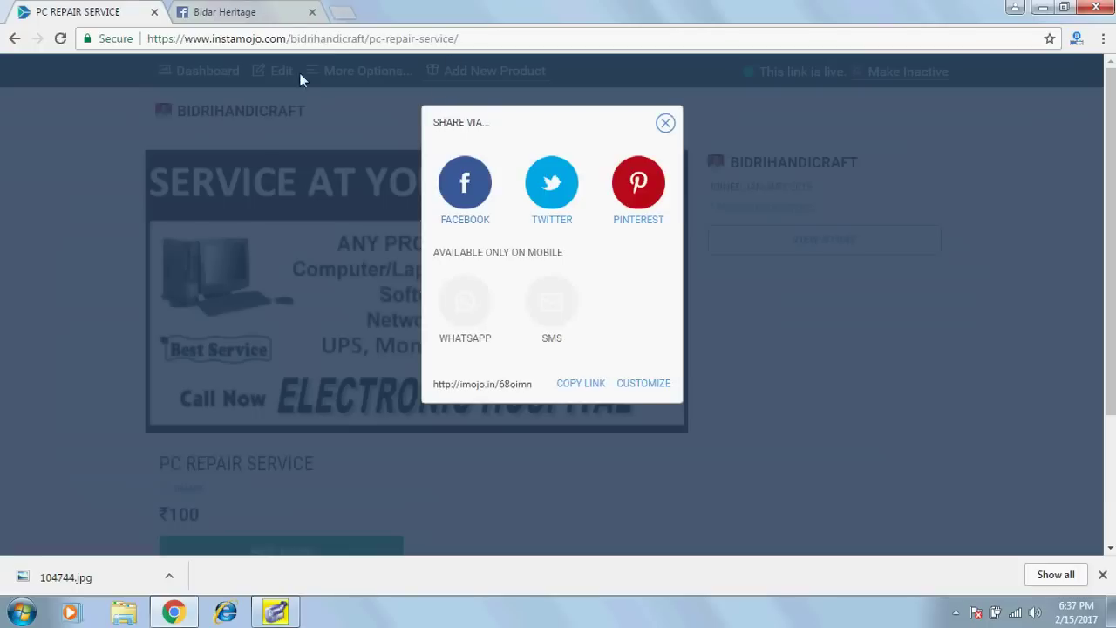
Reload the Bidar Heritage Facebook tab and scroll down to the new post.
left_click(229, 12)
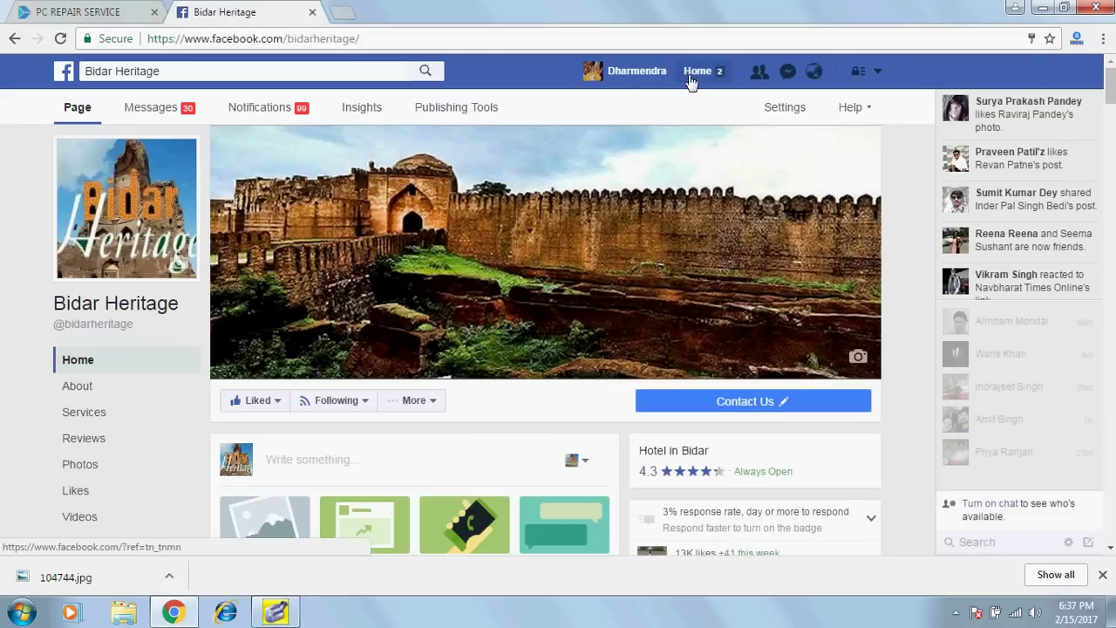
left_click(443, 32)
key("Return")
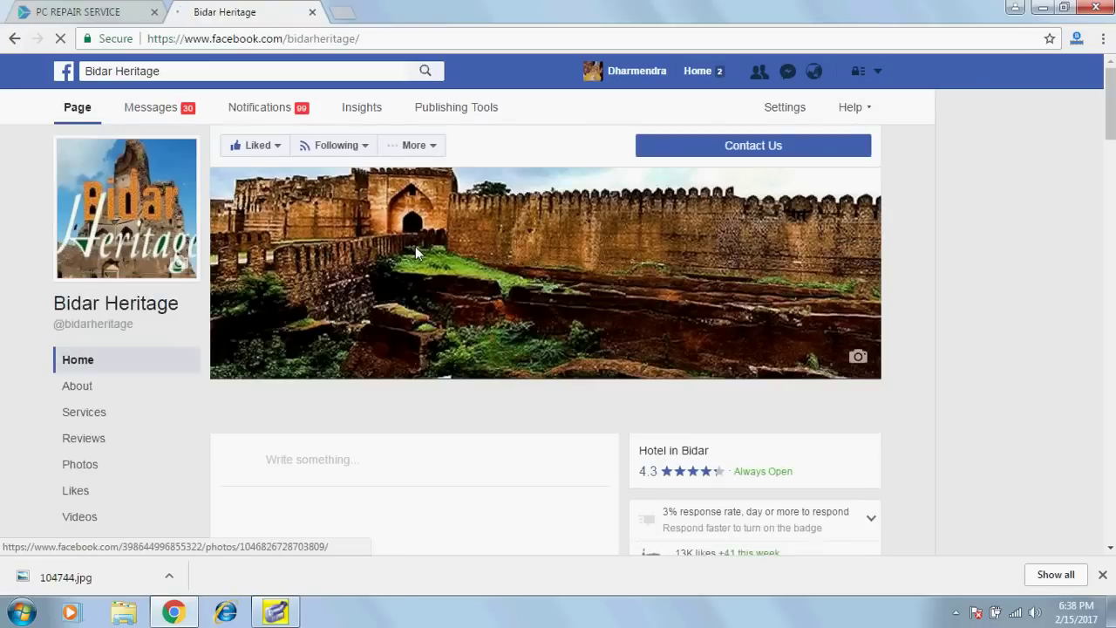
scroll(415, 246, "down", 5)
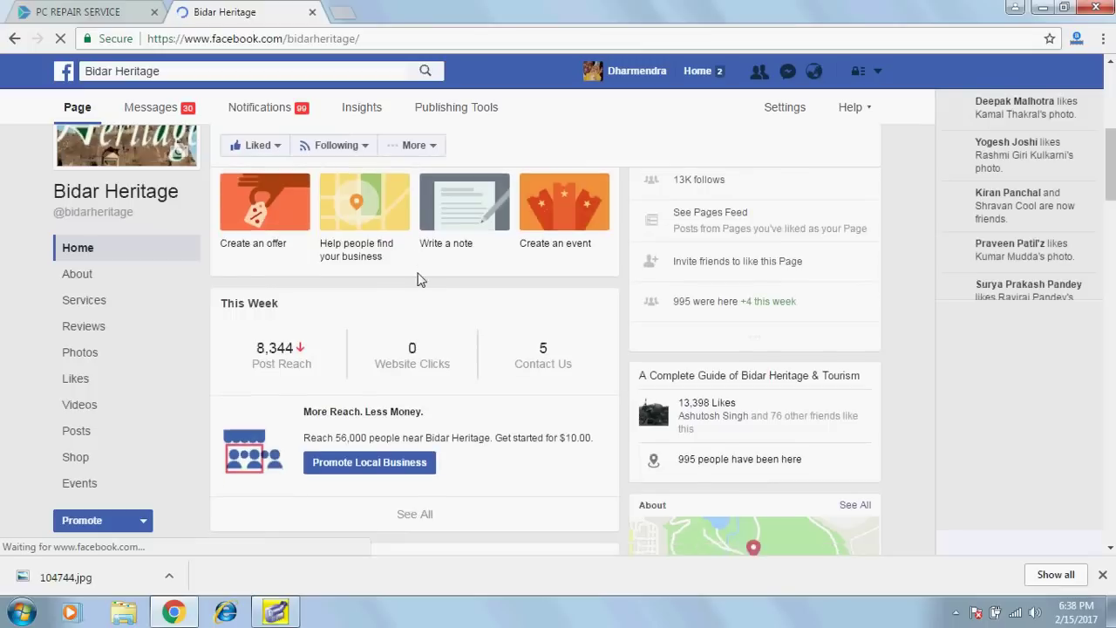
scroll(419, 278, "down", 10)
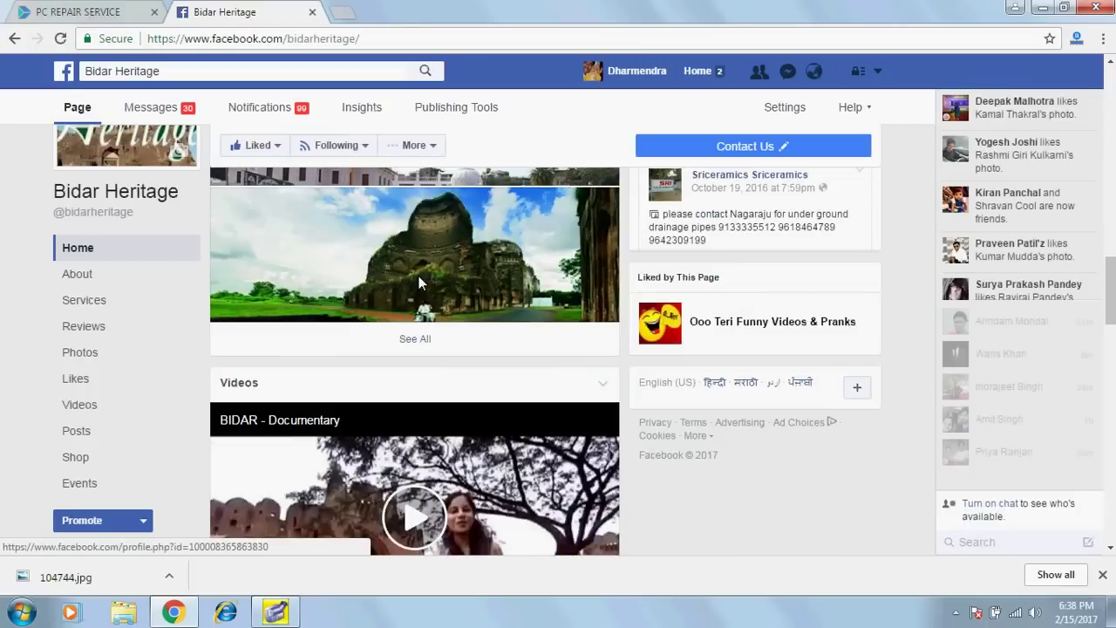
scroll(418, 275, "down", 6)
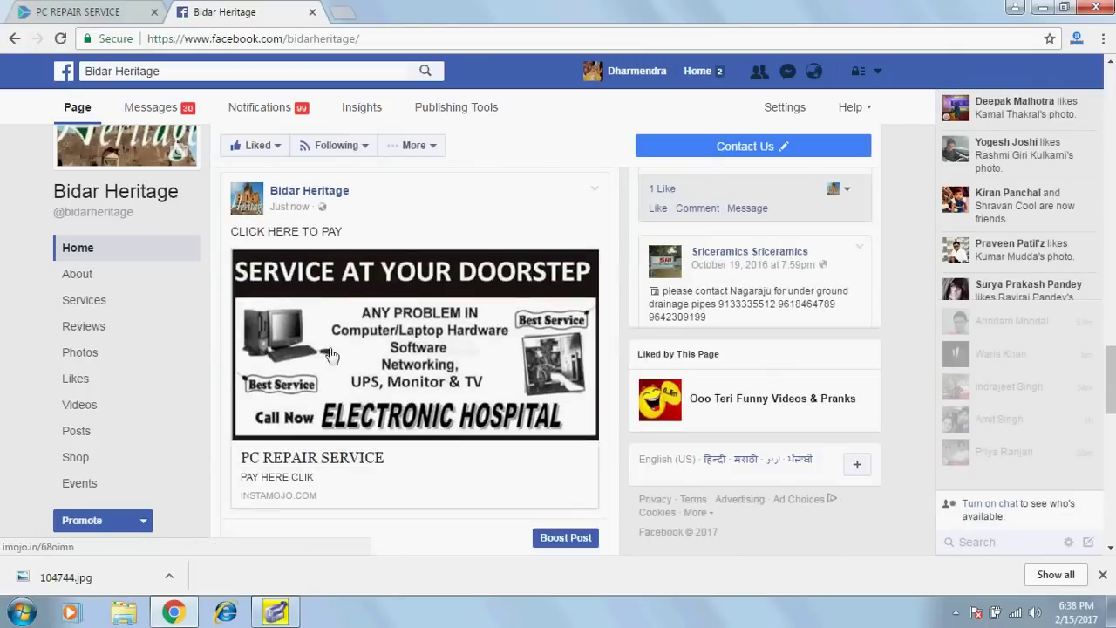
Open the product link from the post and start the ₹100 payment.
left_click(370, 379)
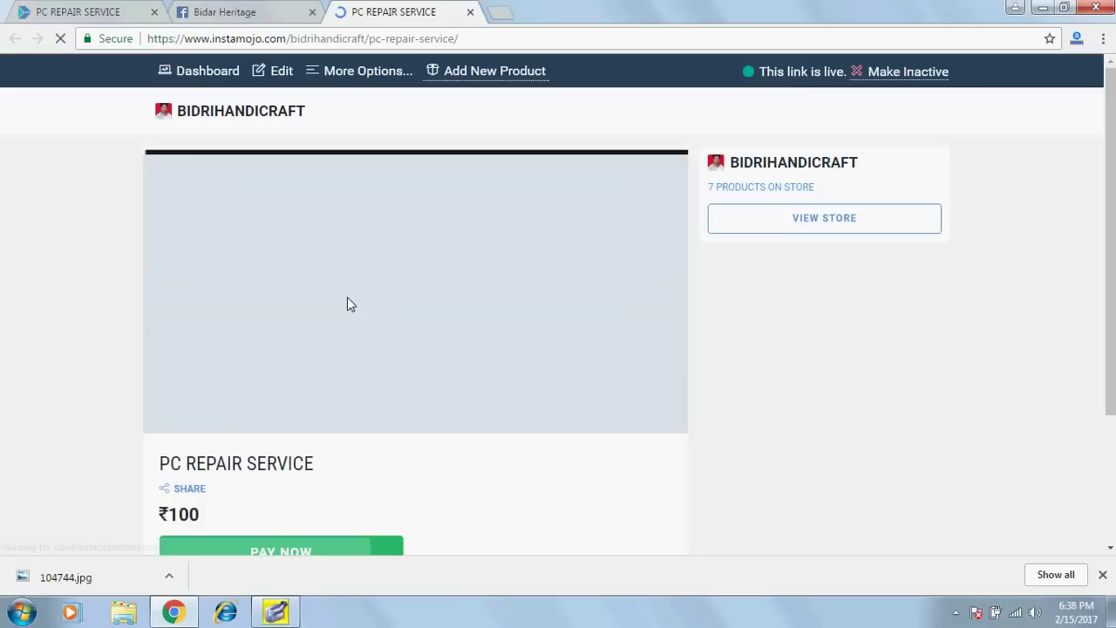
scroll(455, 293, "down", 2)
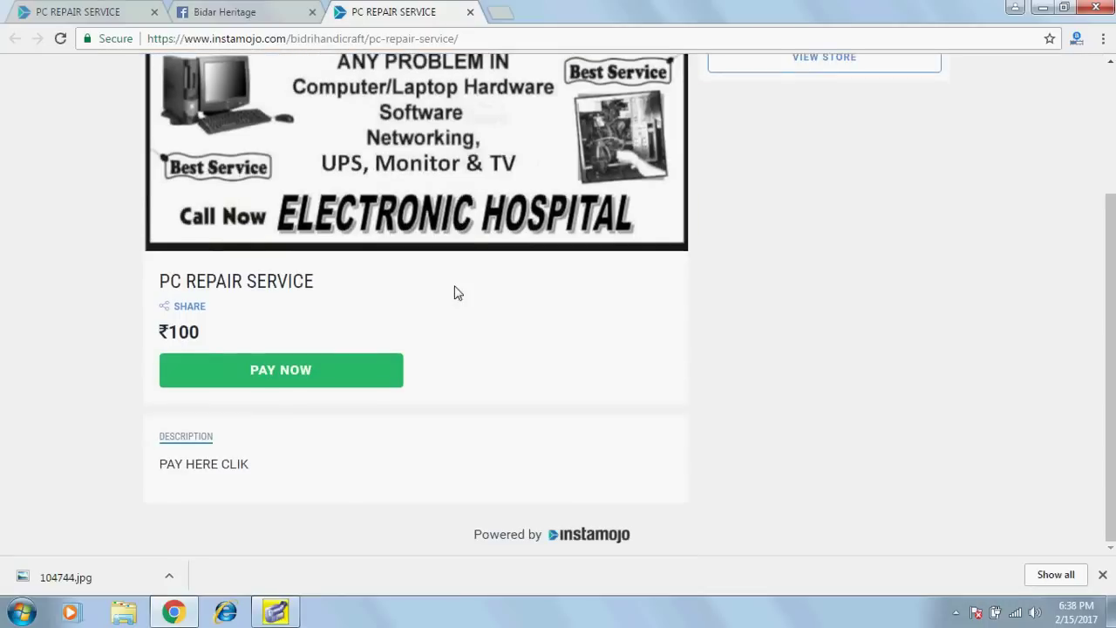
left_click(294, 374)
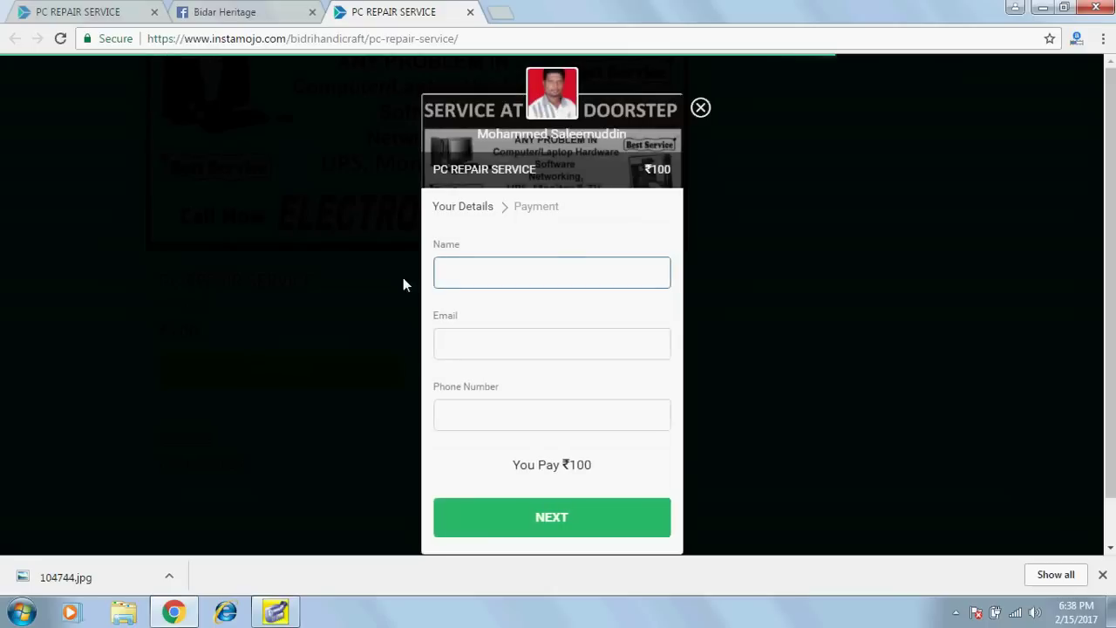
Fill in the buyer's name and e-mail address on the payment form.
left_click(528, 266)
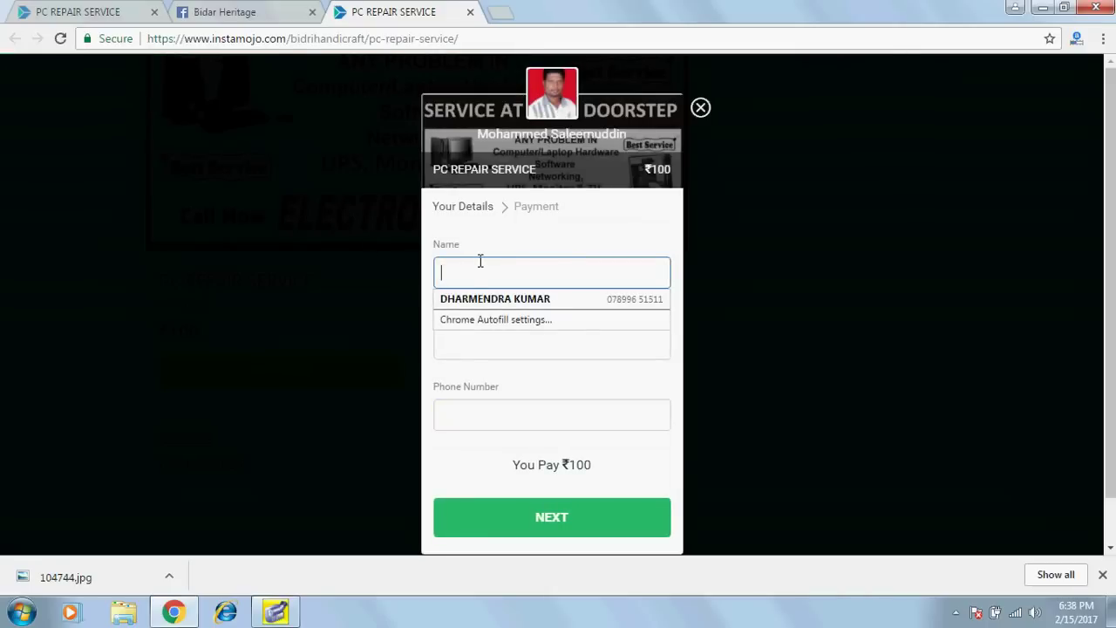
type("MANIS")
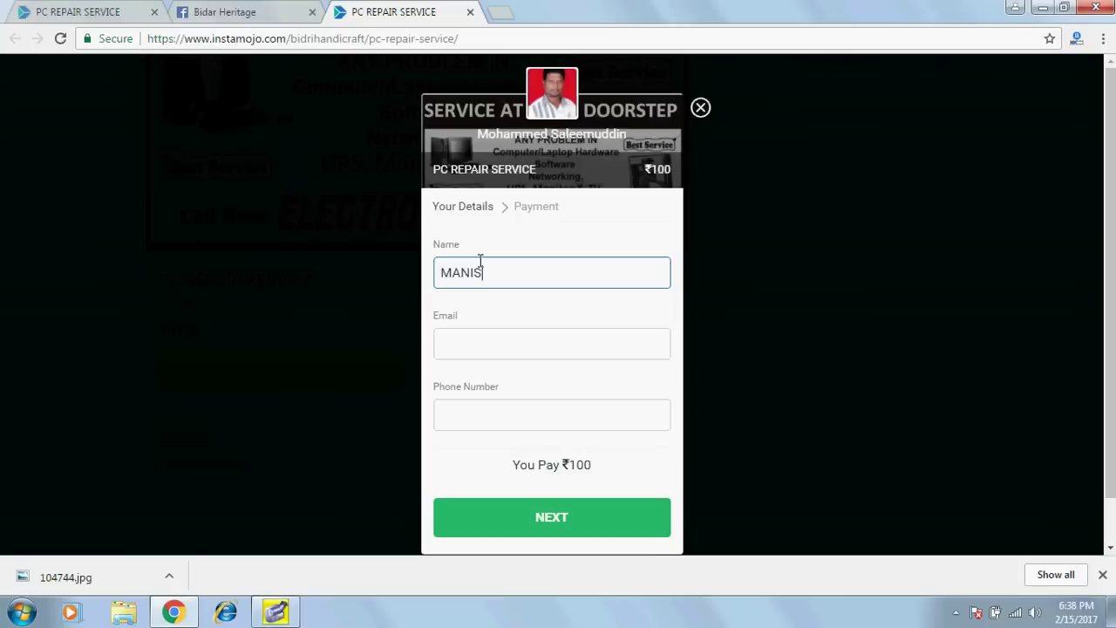
type("H")
left_click(485, 342)
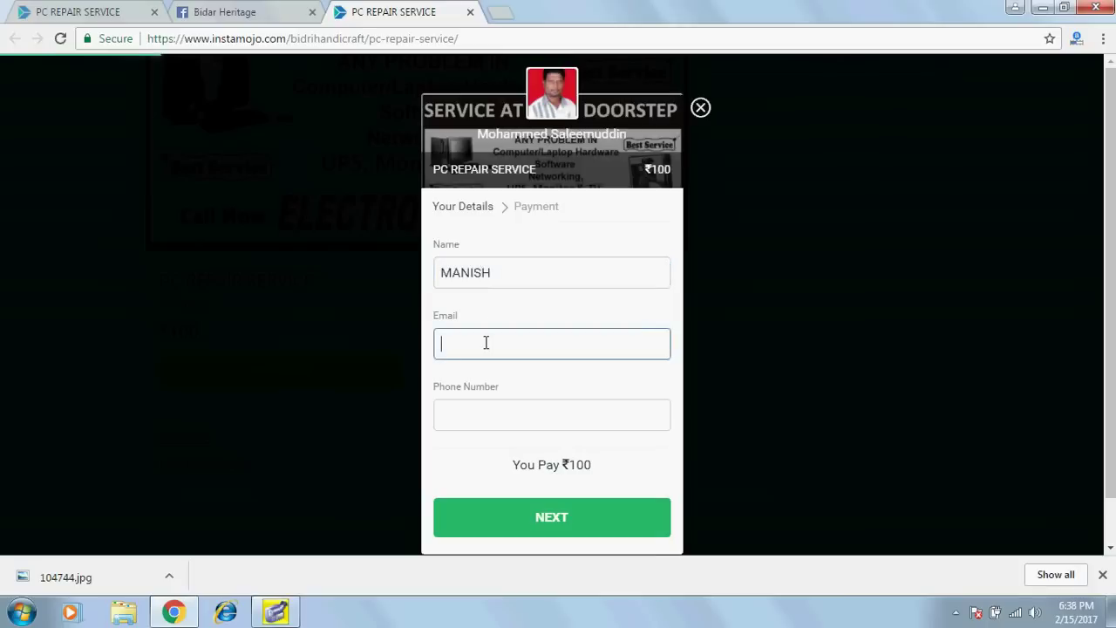
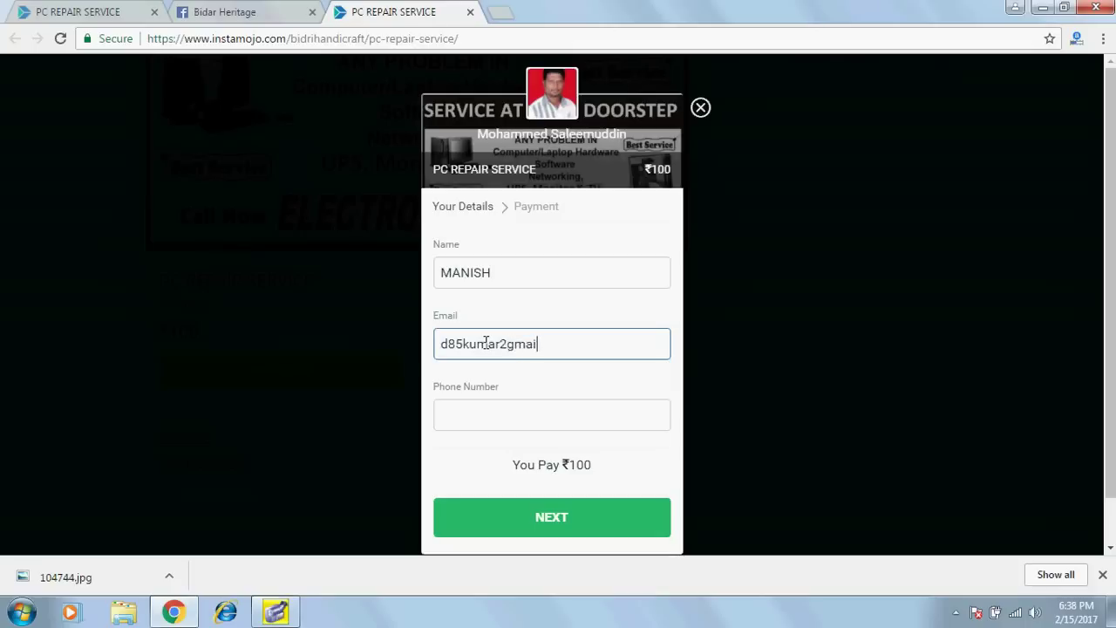